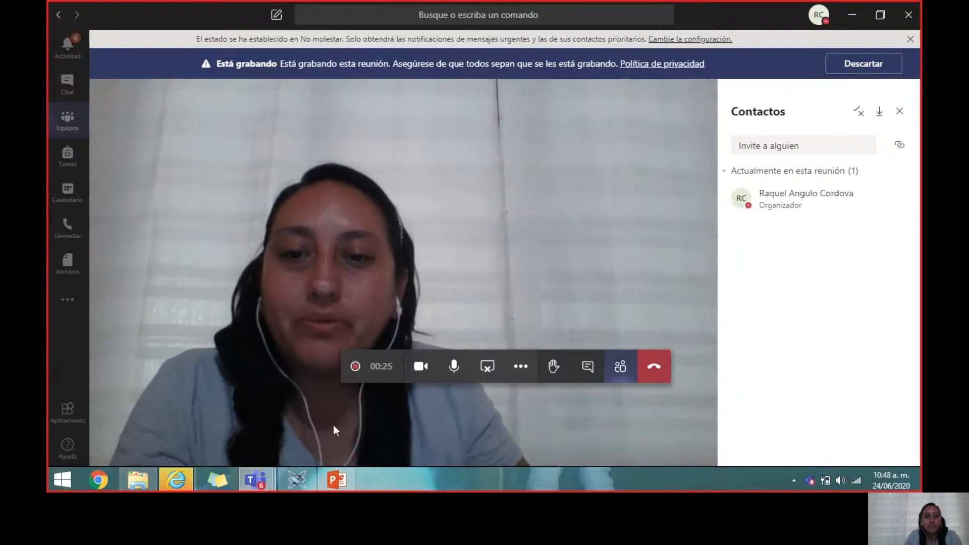
# - Consult the Ejemplo 2 circuit slide in PowerPoint, switch to Proteus and place a CELL battery on the schematic sheet
pyautogui.click(335, 480)
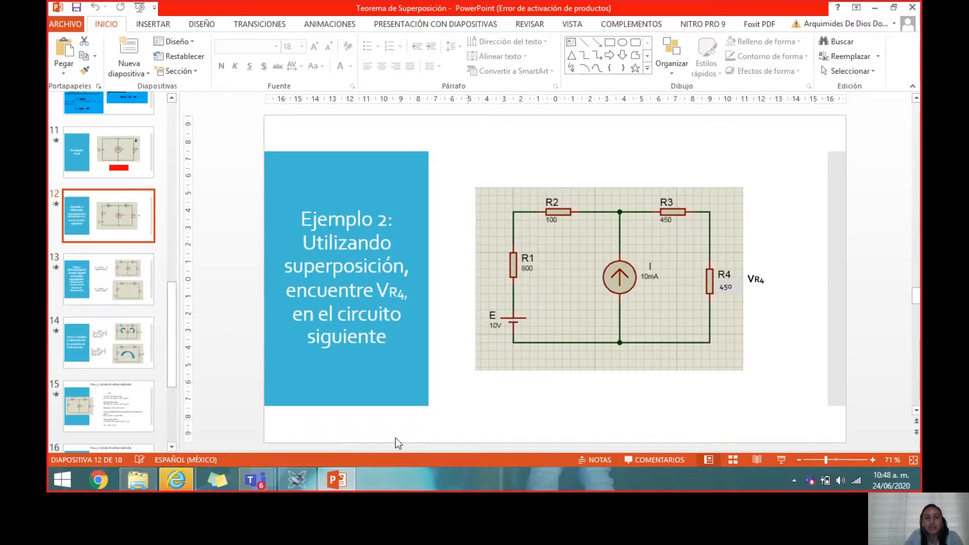
pyautogui.click(297, 481)
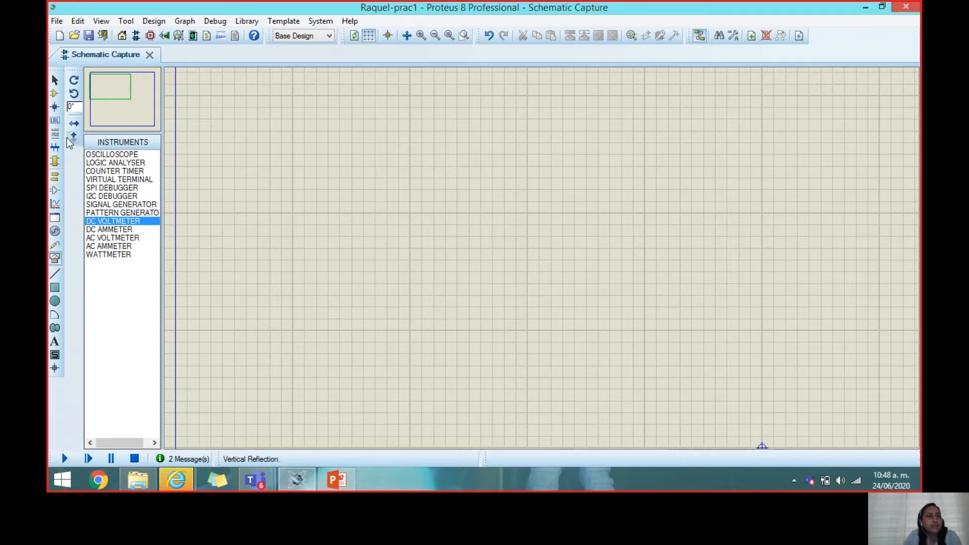
pyautogui.click(55, 94)
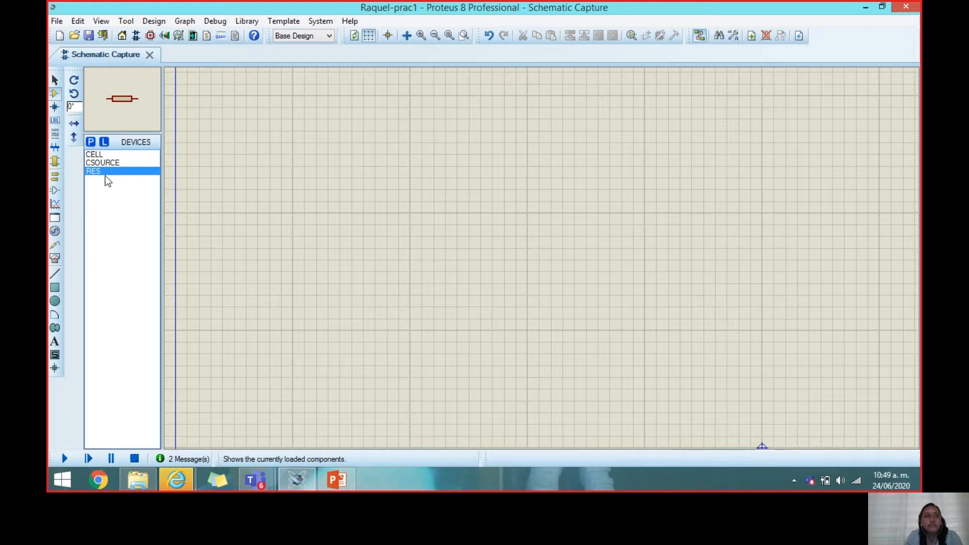
pyautogui.click(87, 155)
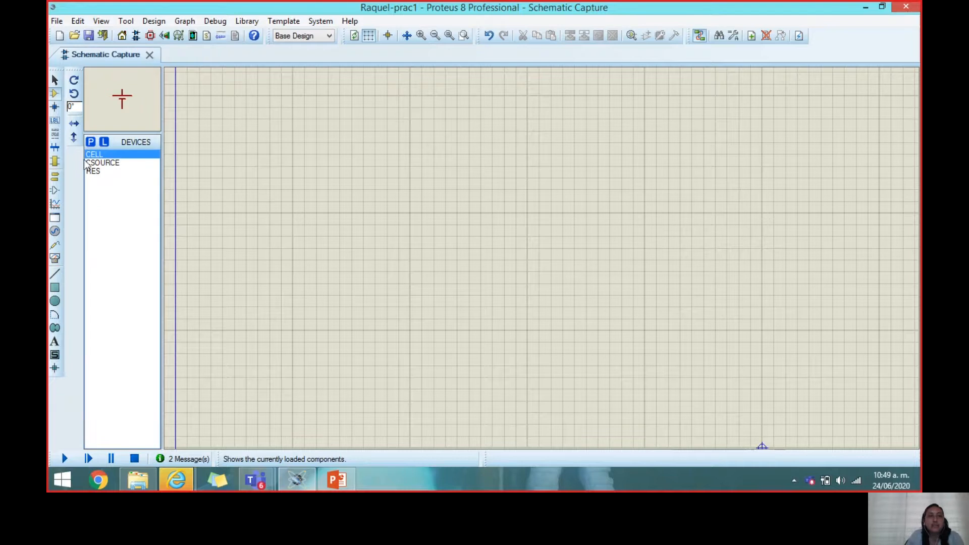
pyautogui.click(316, 245)
pyautogui.click(317, 247)
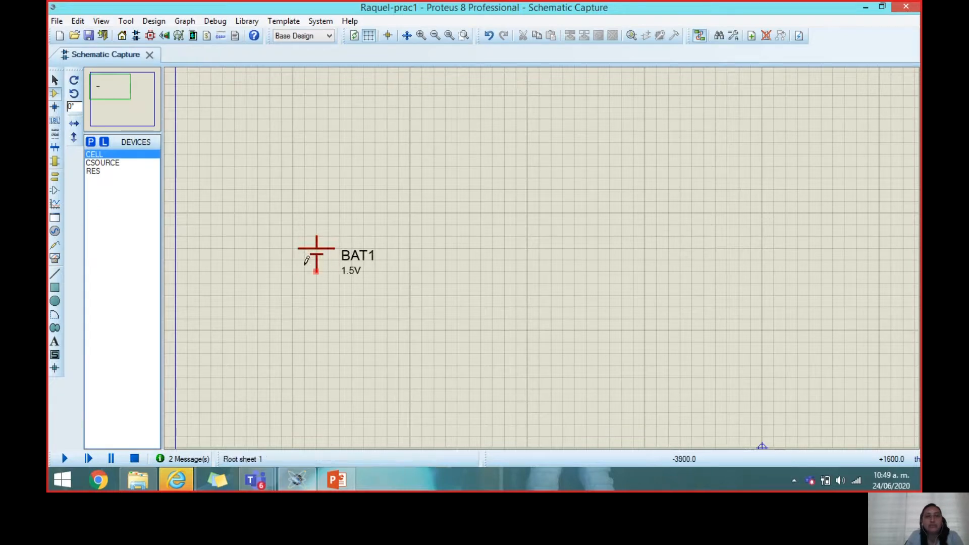
# - Place a CSOURCE current source to the right of the battery and rotate it 180 degrees
pyautogui.click(103, 163)
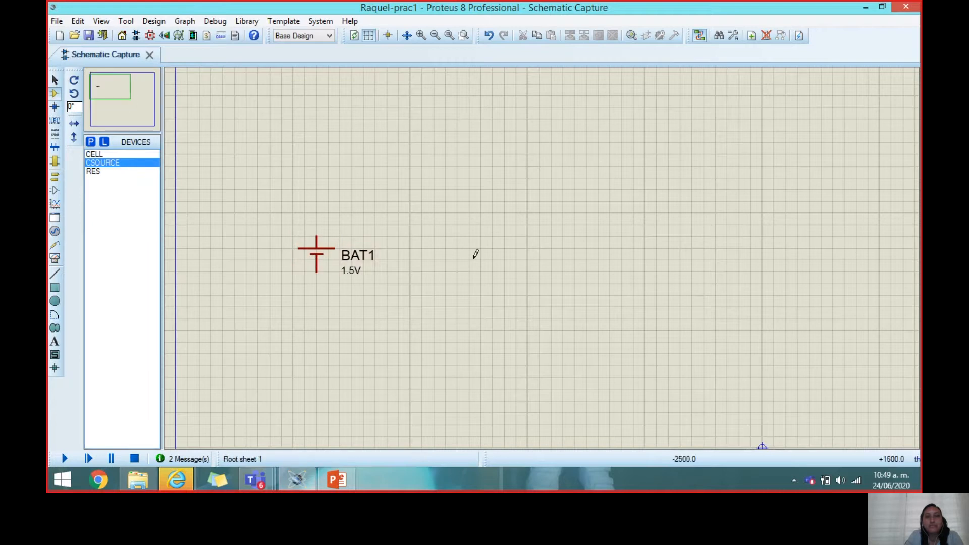
pyautogui.click(519, 249)
pyautogui.scroll(1, 508, 226)
pyautogui.rightClick(555, 250)
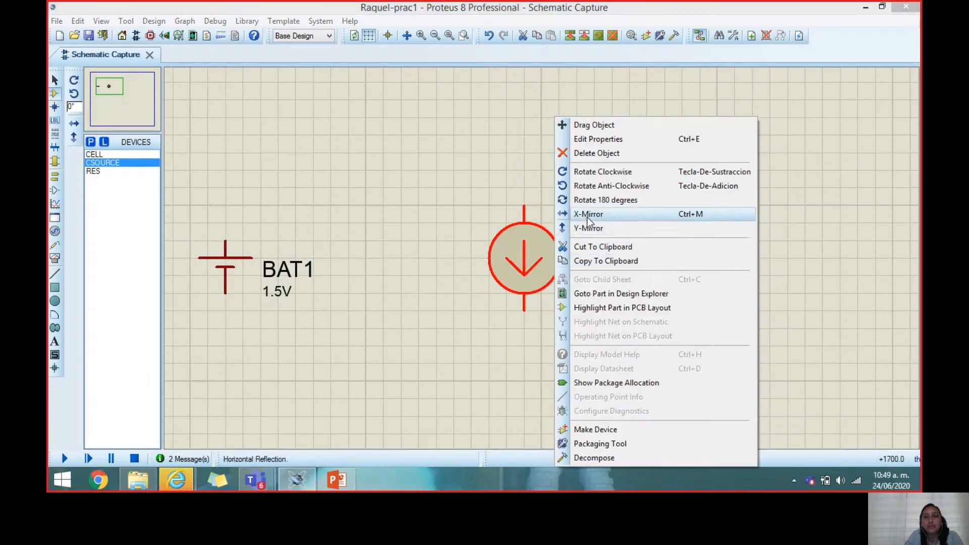
pyautogui.click(591, 201)
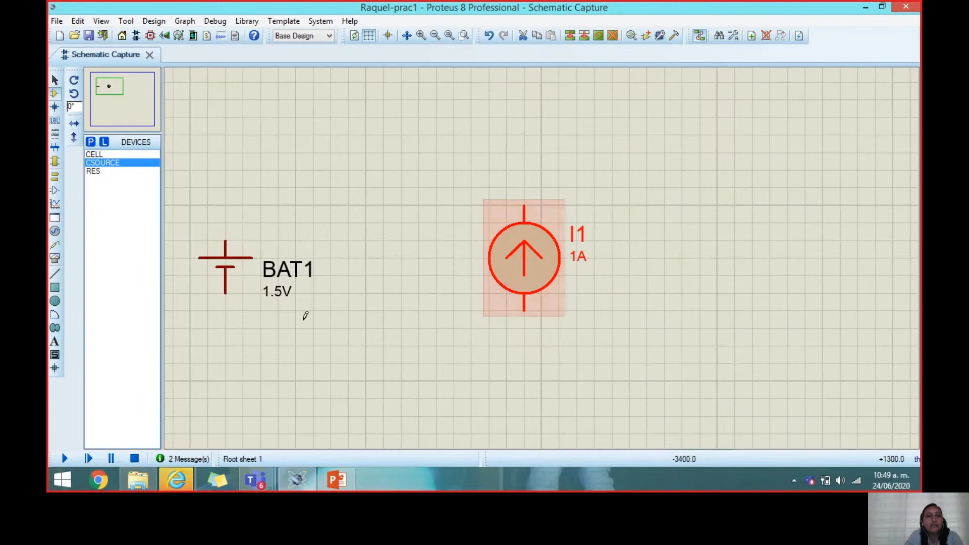
# - Check the source values on the PowerPoint slide and set the battery's value to 10V in Proteus
pyautogui.click(337, 479)
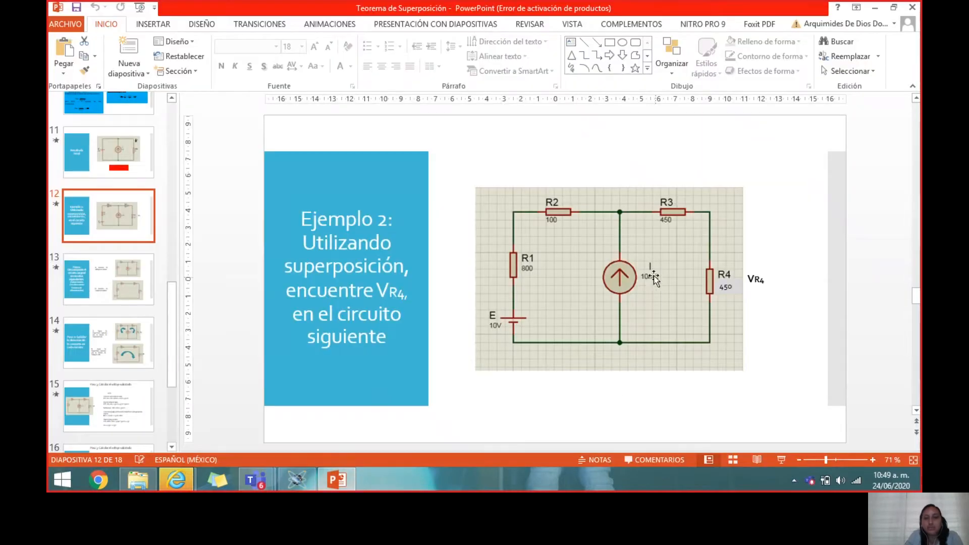
pyautogui.click(340, 479)
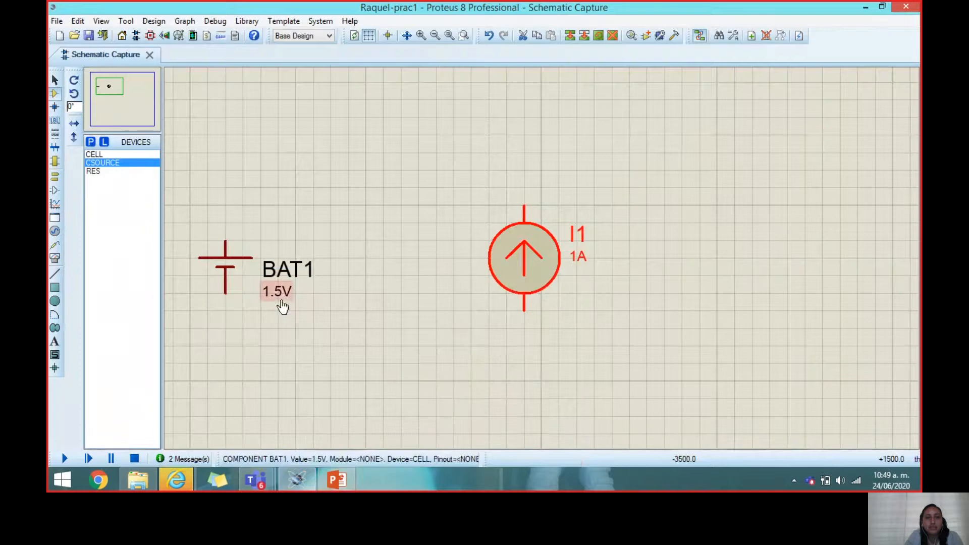
pyautogui.doubleClick(284, 296)
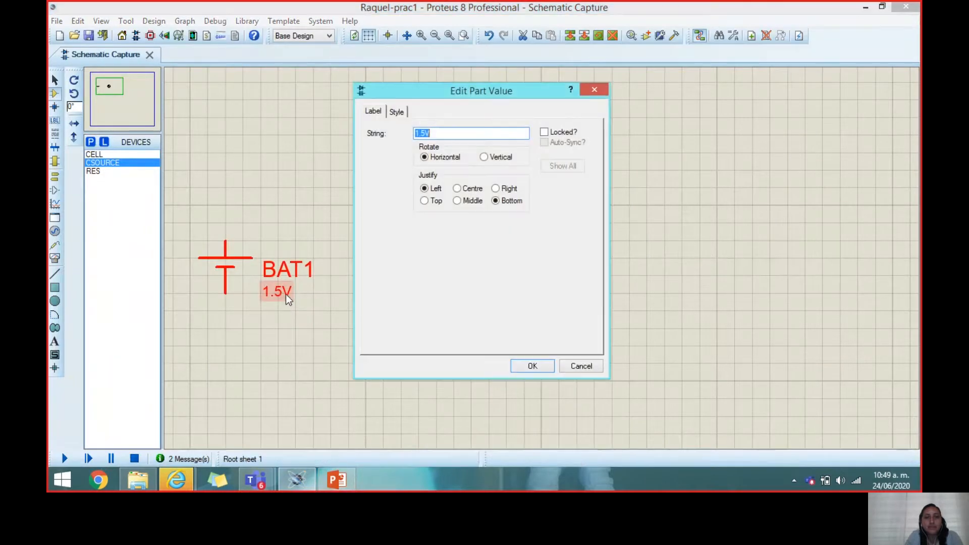
pyautogui.write('1')
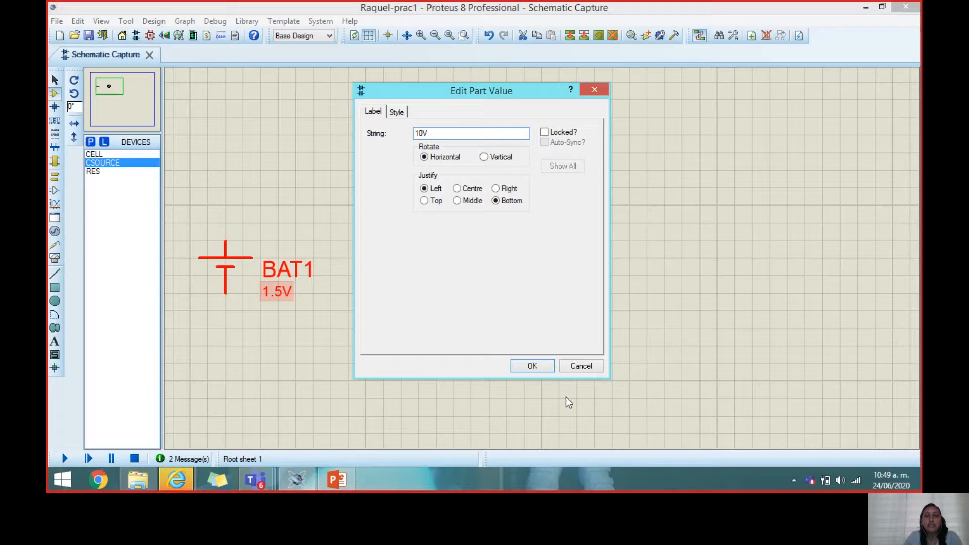
pyautogui.click(527, 365)
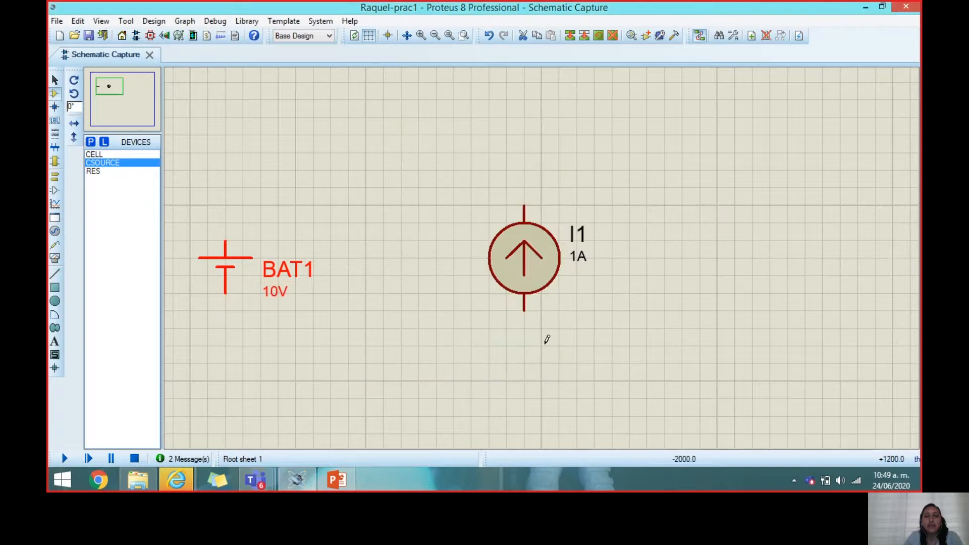
# - Set the current source's value to 10mA
pyautogui.doubleClick(579, 262)
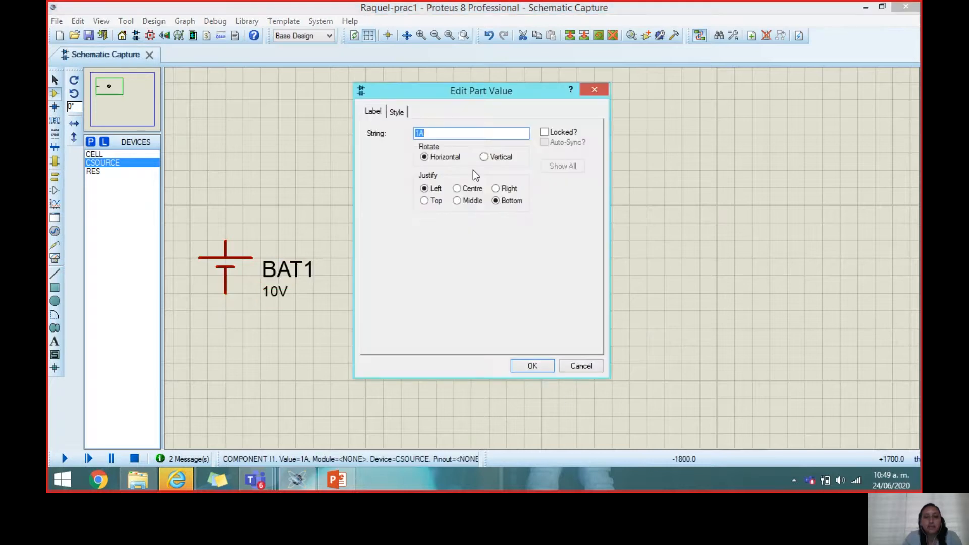
pyautogui.write('10m')
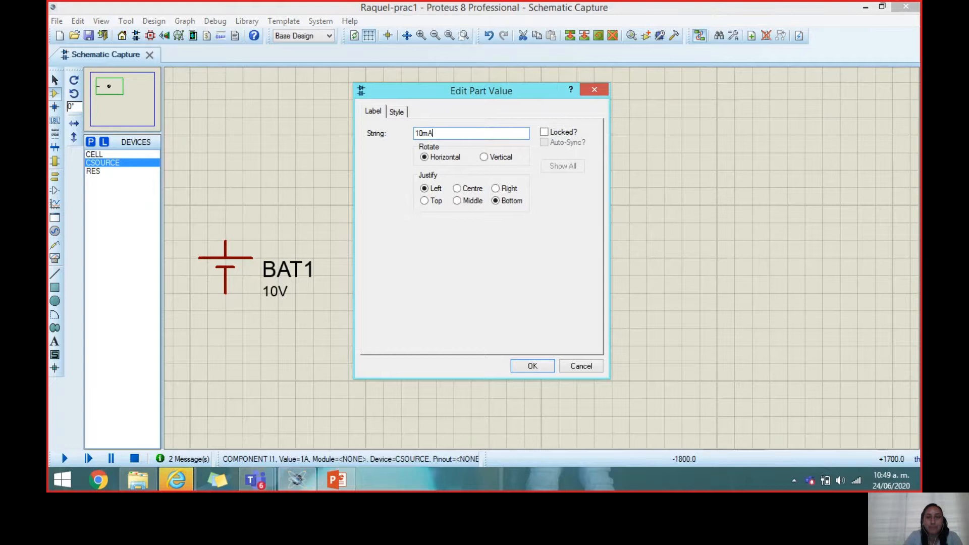
pyautogui.click(526, 366)
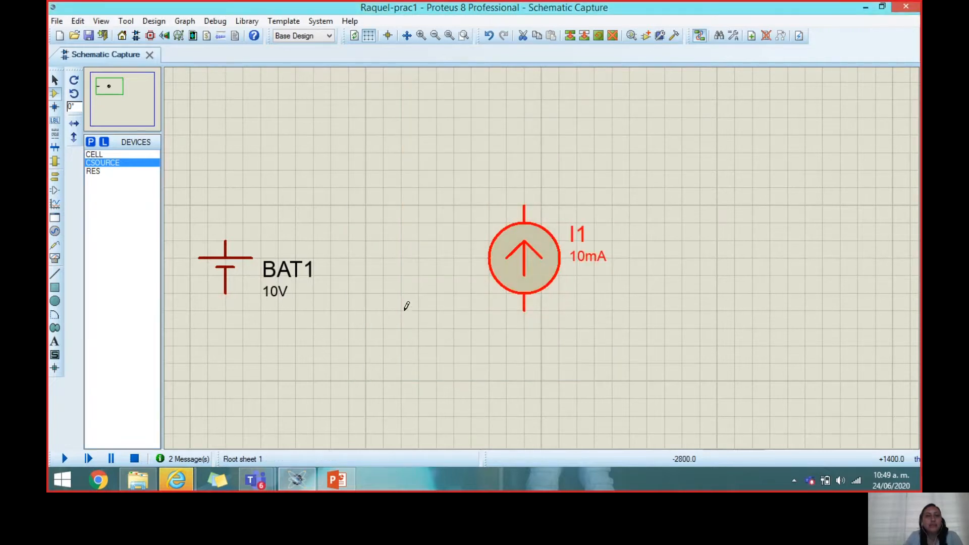
# - Review the circuit slide in PowerPoint, return to Proteus, and place a RES resistor above the battery, rotated clockwise to stand vertically
pyautogui.click(337, 479)
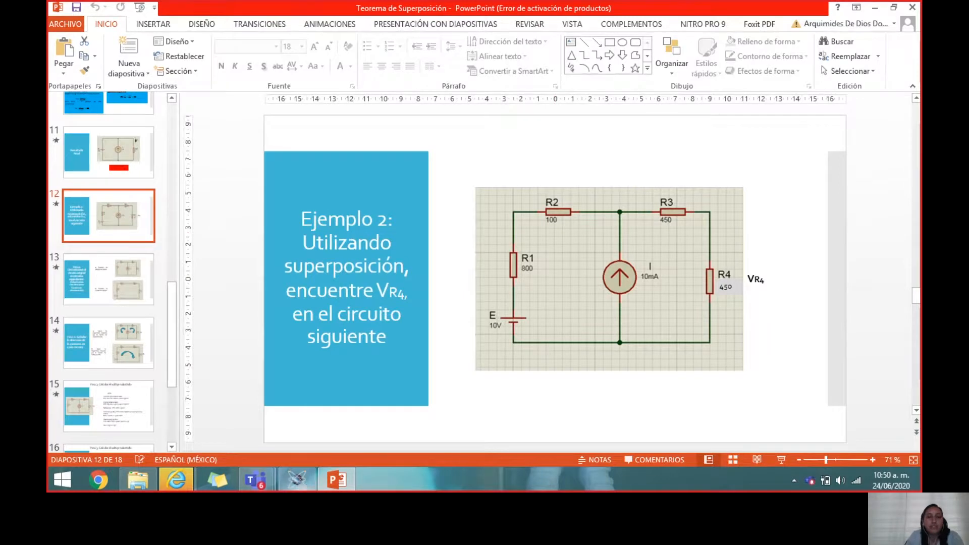
pyautogui.click(300, 488)
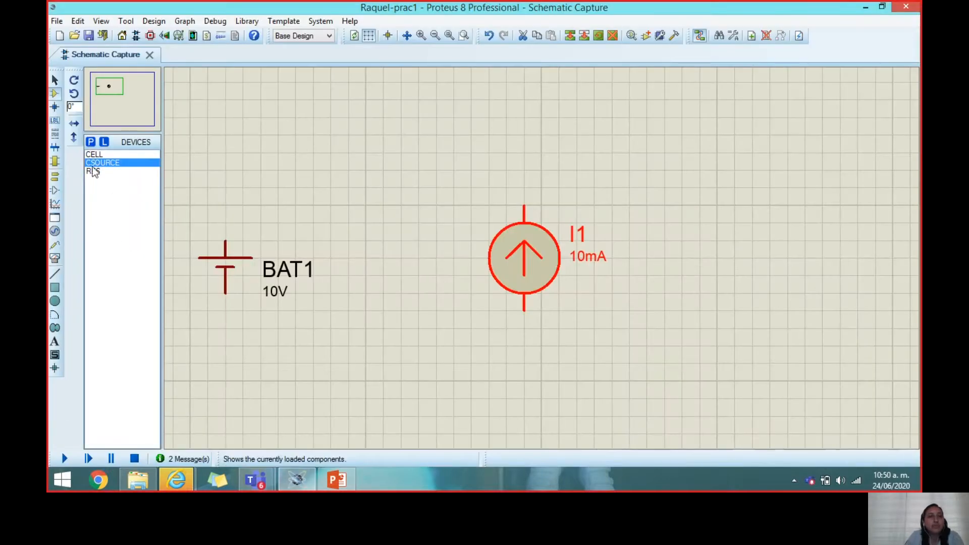
pyautogui.click(94, 170)
pyautogui.click(225, 170)
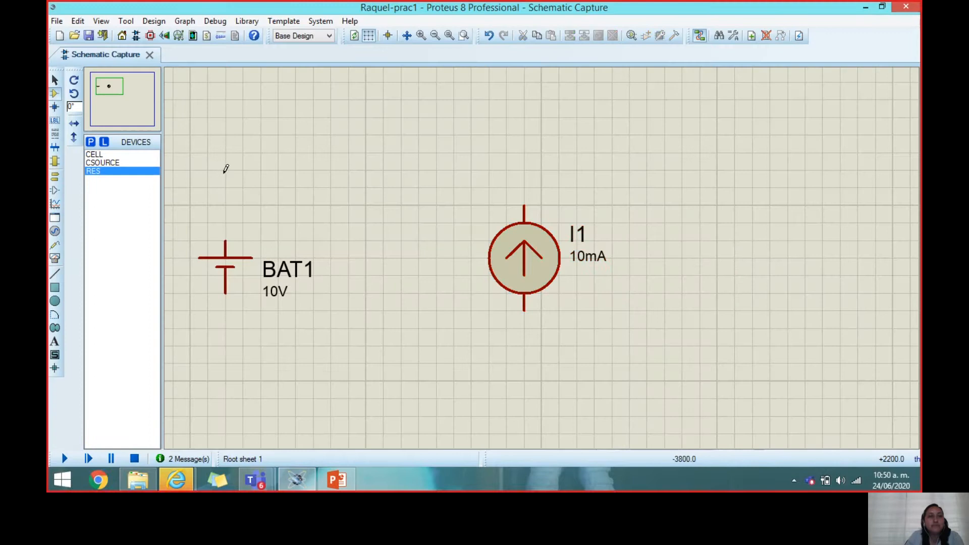
pyautogui.click(226, 169)
pyautogui.click(230, 170)
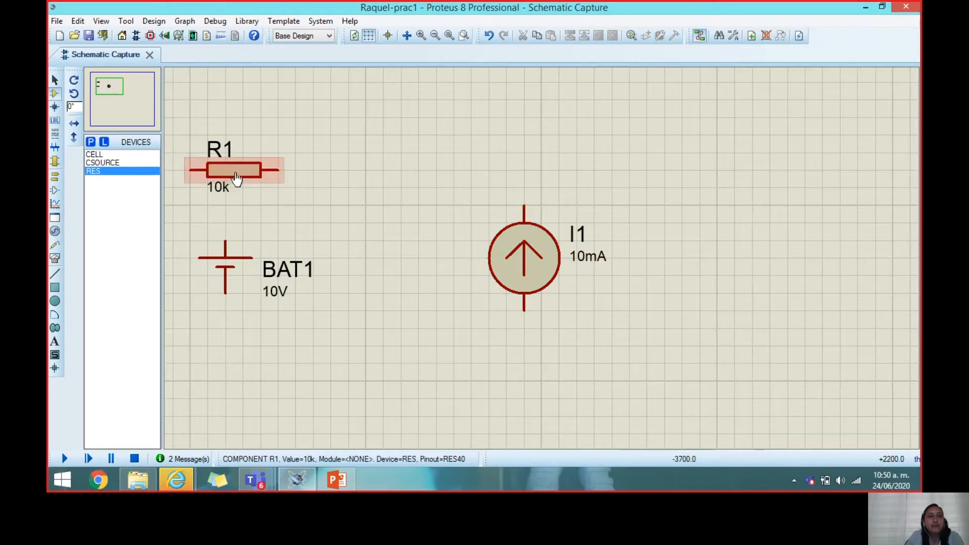
pyautogui.rightClick(247, 171)
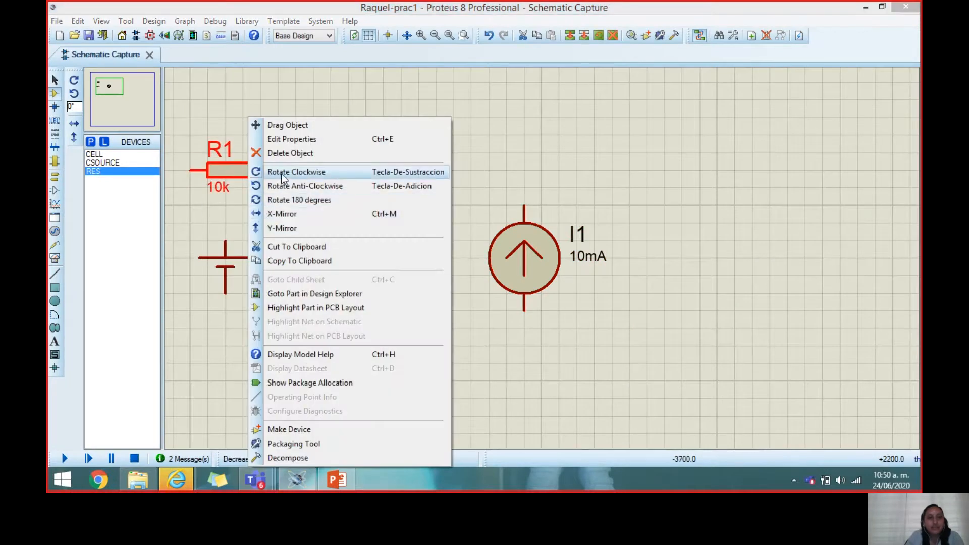
pyautogui.click(281, 172)
# - Set the value of the vertical resistor above the battery to 800
pyautogui.doubleClick(255, 188)
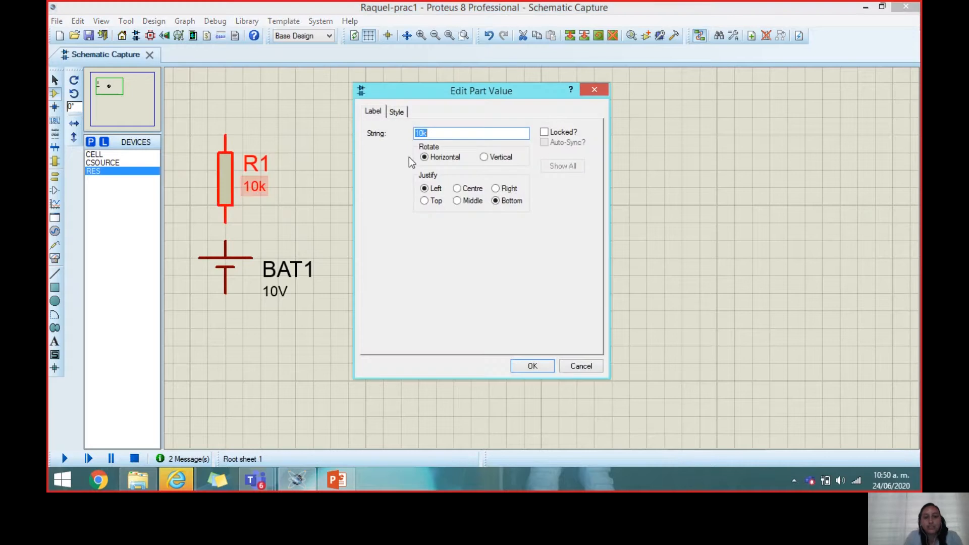
pyautogui.write('800')
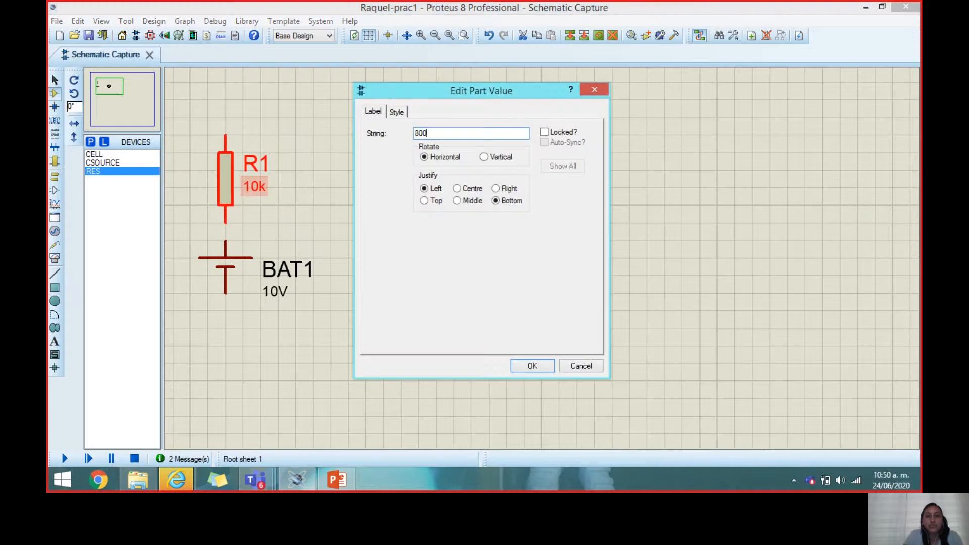
pyautogui.press('Return')
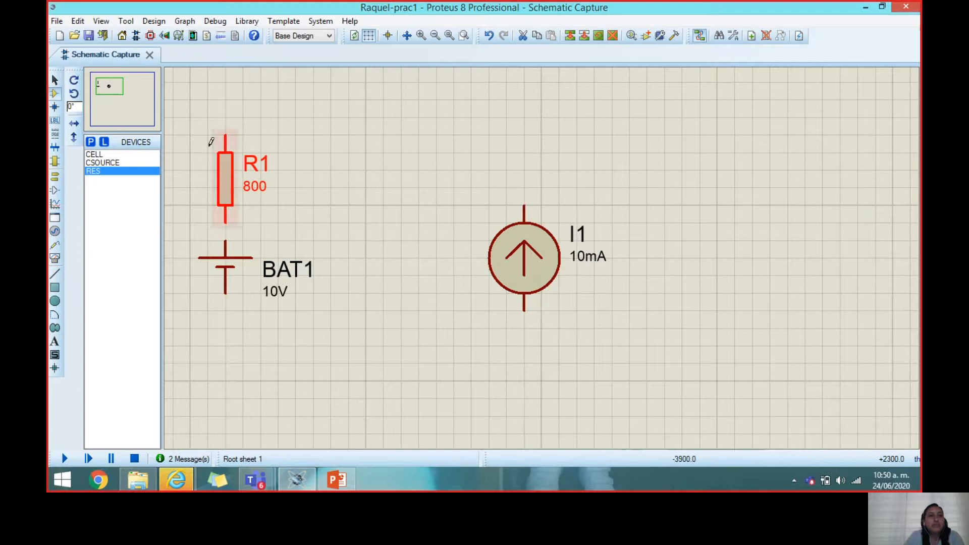
# - Place a second, horizontal RES resistor above and to the right of R1 and set its value to 100
pyautogui.click(294, 85)
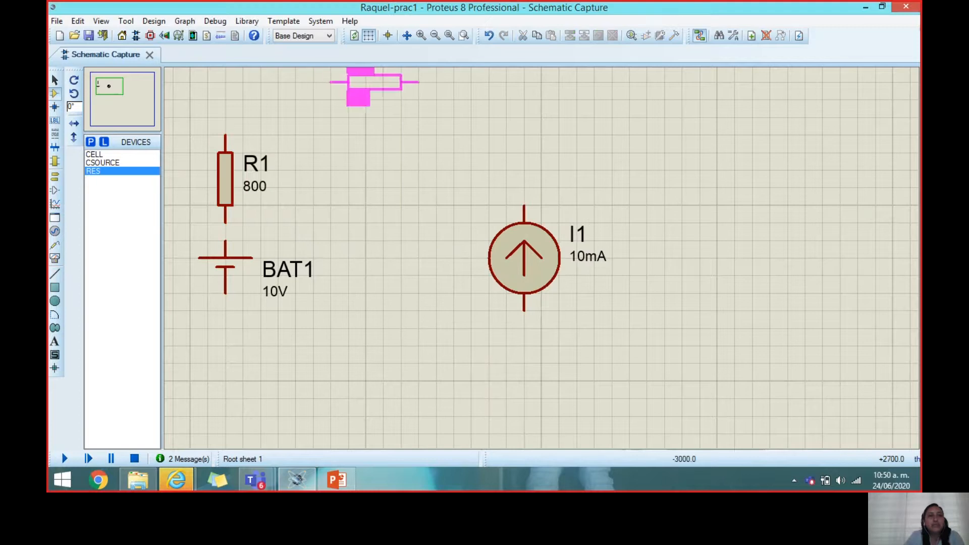
pyautogui.click(361, 89)
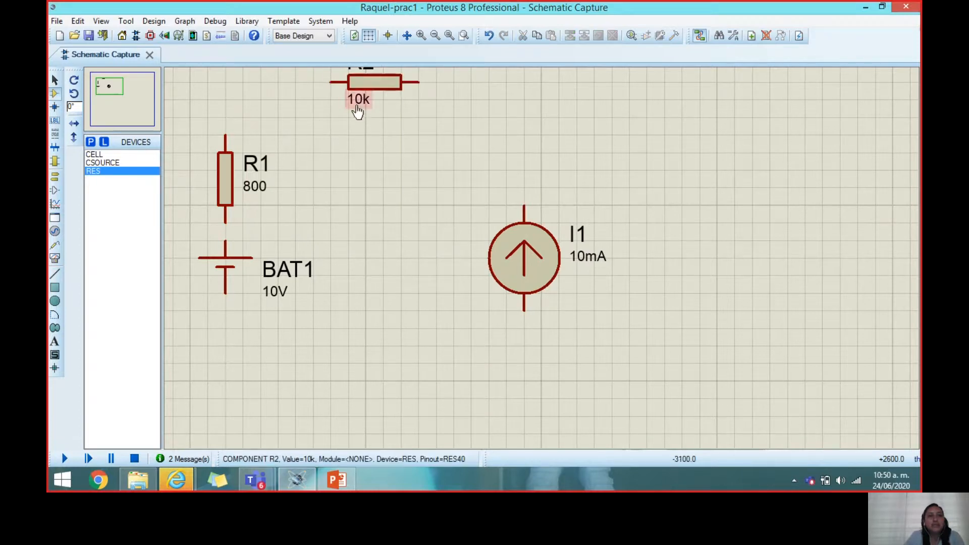
pyautogui.click(356, 105)
pyautogui.click(355, 101)
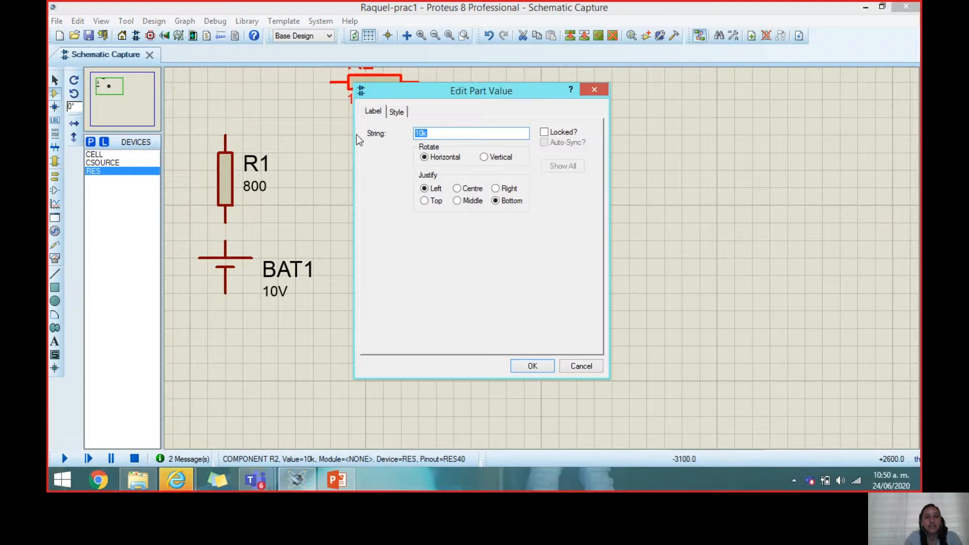
pyautogui.write('100')
pyautogui.press('Return')
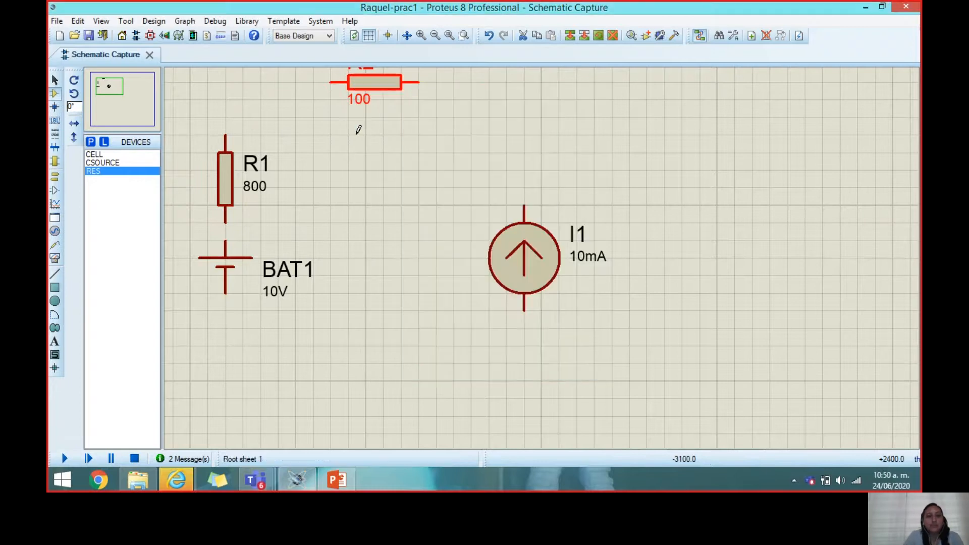
# - Wire R1's upper terminal to R2's left terminal and R1's lower terminal to the battery's upper terminal
pyautogui.click(225, 132)
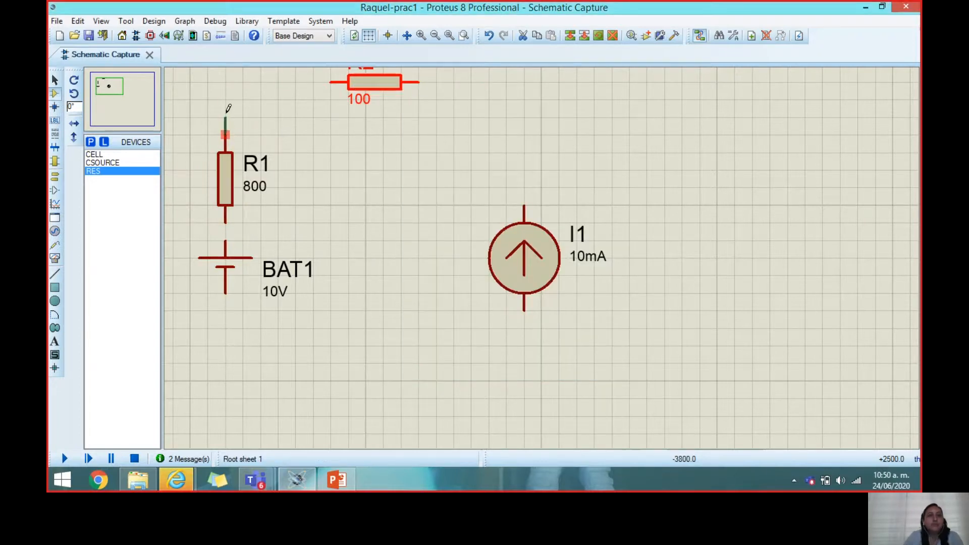
pyautogui.click(329, 81)
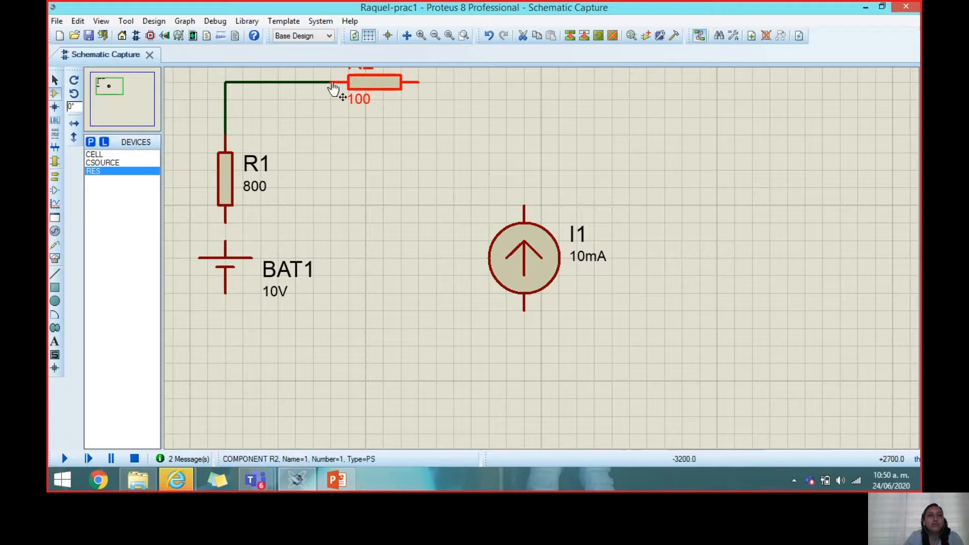
pyautogui.click(225, 222)
pyautogui.click(225, 242)
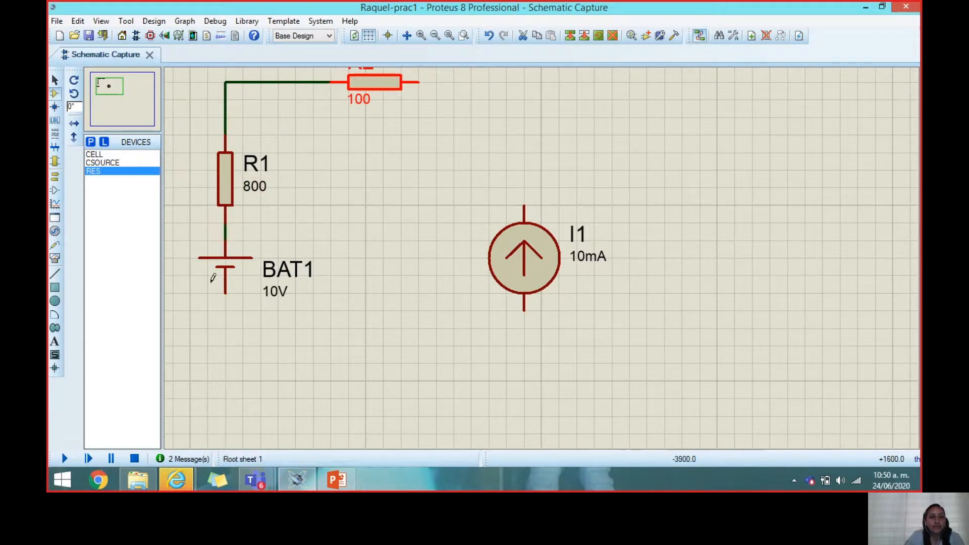
# - Close the loop by wiring the battery's lower terminal to the current source's bottom and the source's top to R2's right terminal
pyautogui.click(225, 292)
pyautogui.click(225, 345)
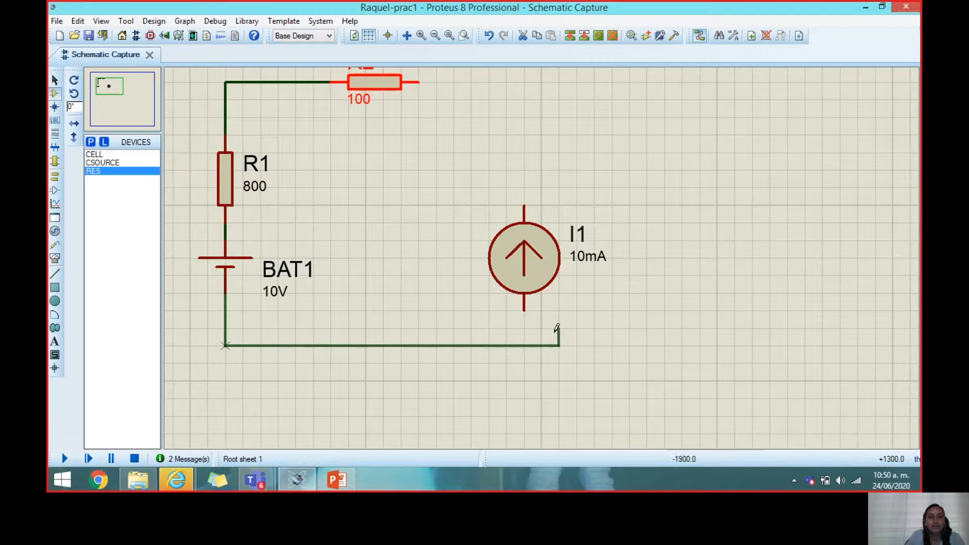
pyautogui.click(524, 309)
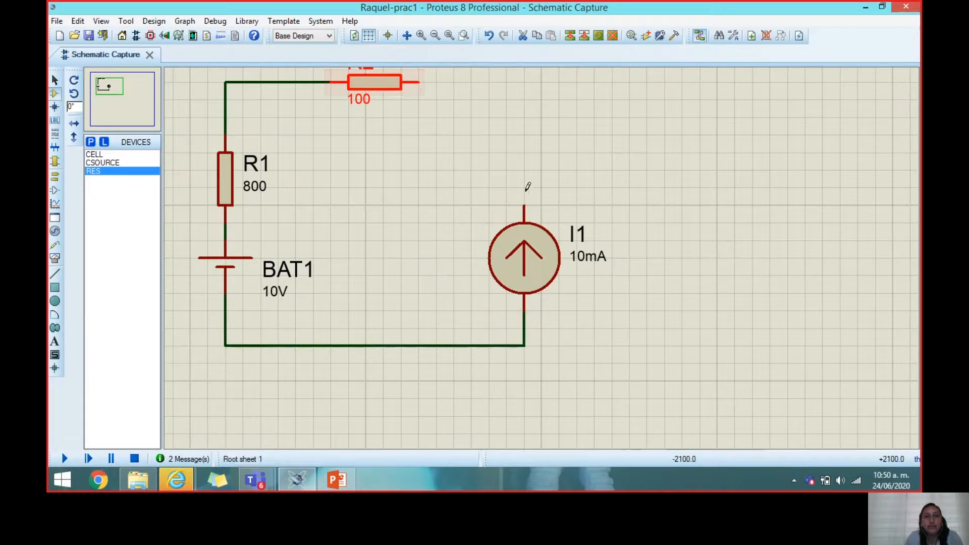
pyautogui.click(525, 207)
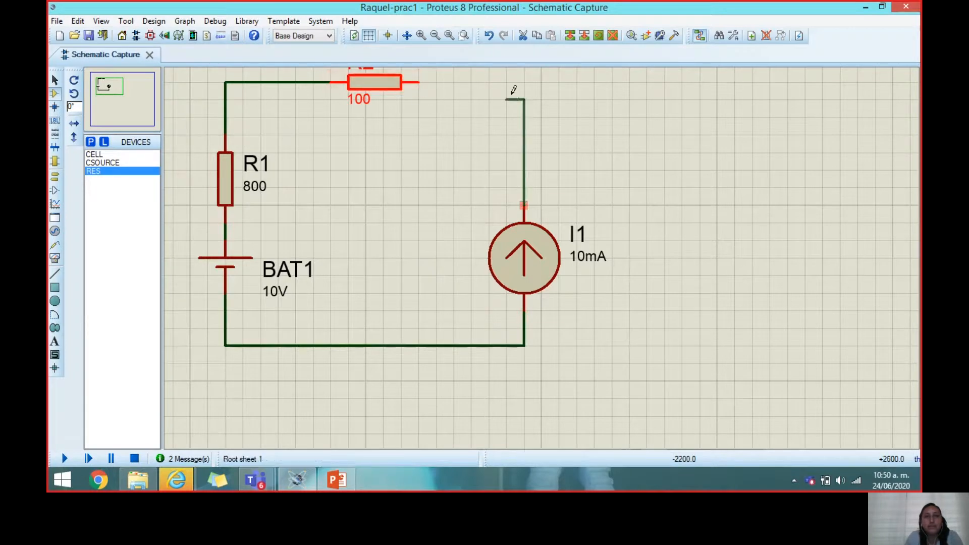
pyautogui.click(418, 81)
pyautogui.scroll(-1, 395, 110)
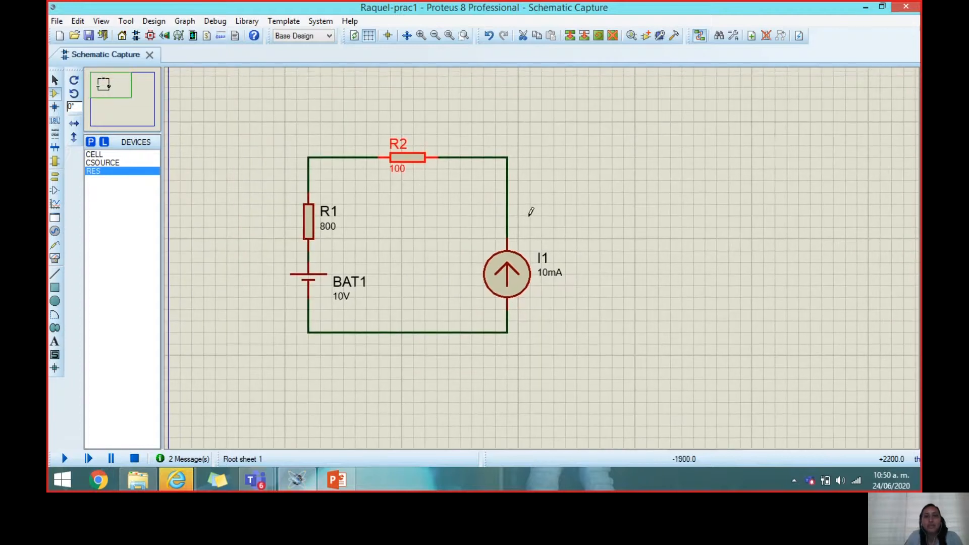
# - Check the remaining resistors on the PowerPoint slide and, back in Proteus, place a third horizontal RES resistor to the right of R2
pyautogui.click(337, 480)
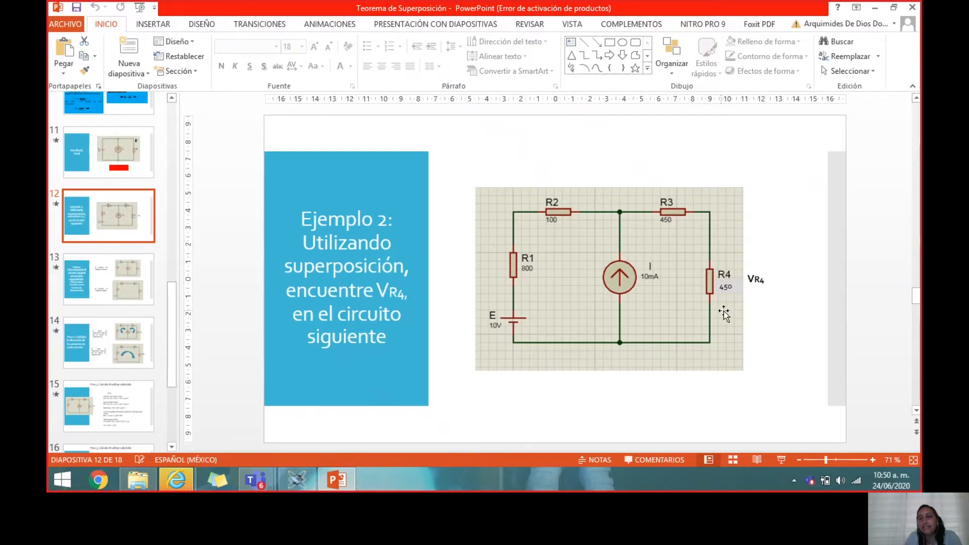
pyautogui.click(302, 479)
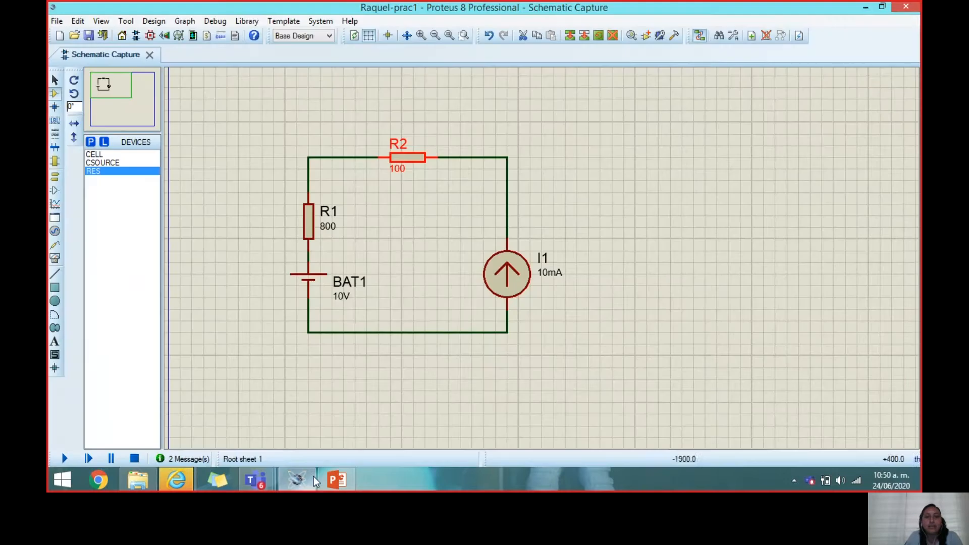
pyautogui.click(613, 149)
pyautogui.click(596, 156)
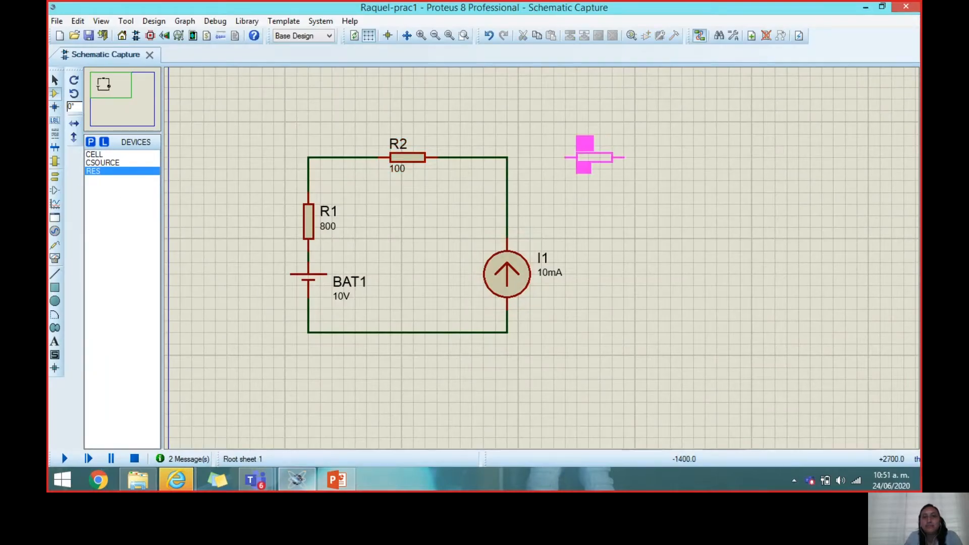
pyautogui.click(595, 158)
# - Place a fourth RES resistor below and to the right of R3 and rotate it clockwise so it stands vertically
pyautogui.click(677, 238)
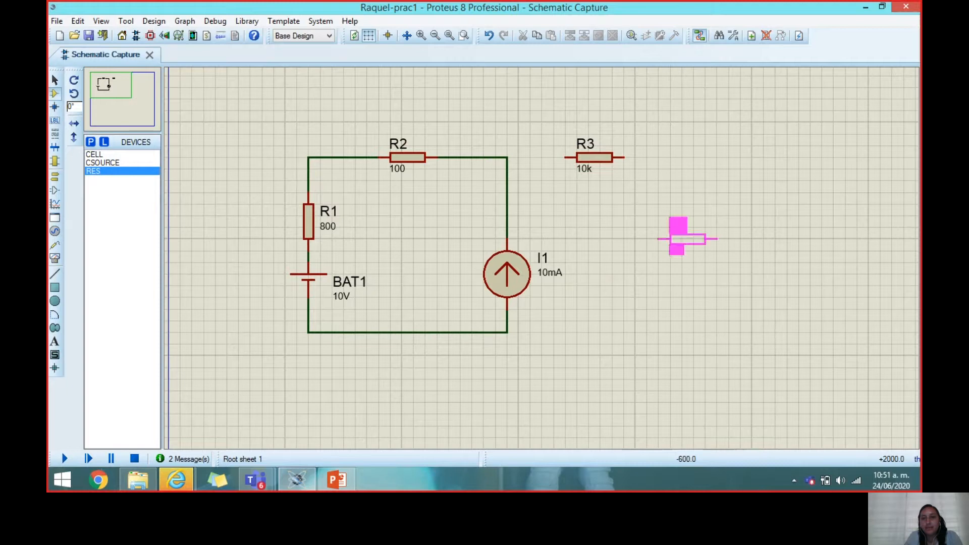
pyautogui.click(685, 231)
pyautogui.rightClick(697, 239)
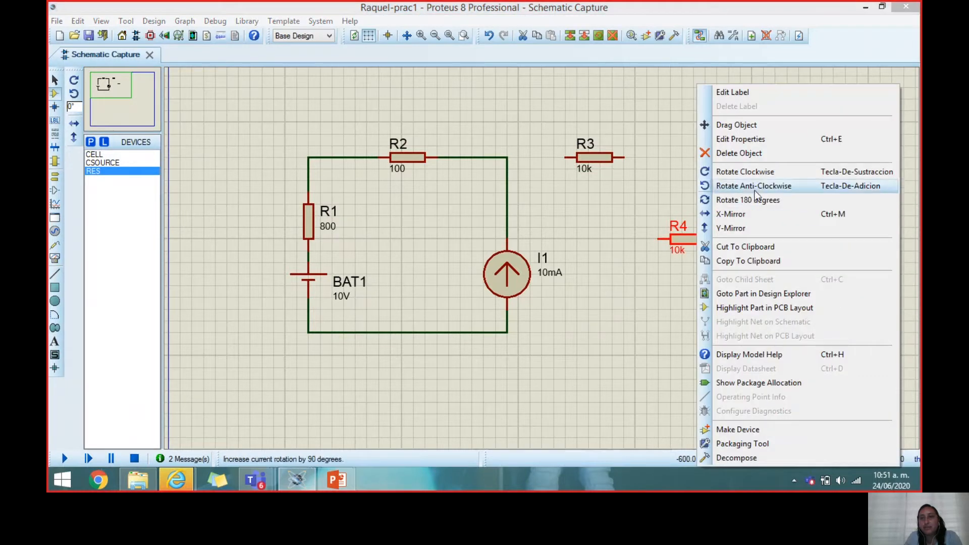
pyautogui.click(742, 174)
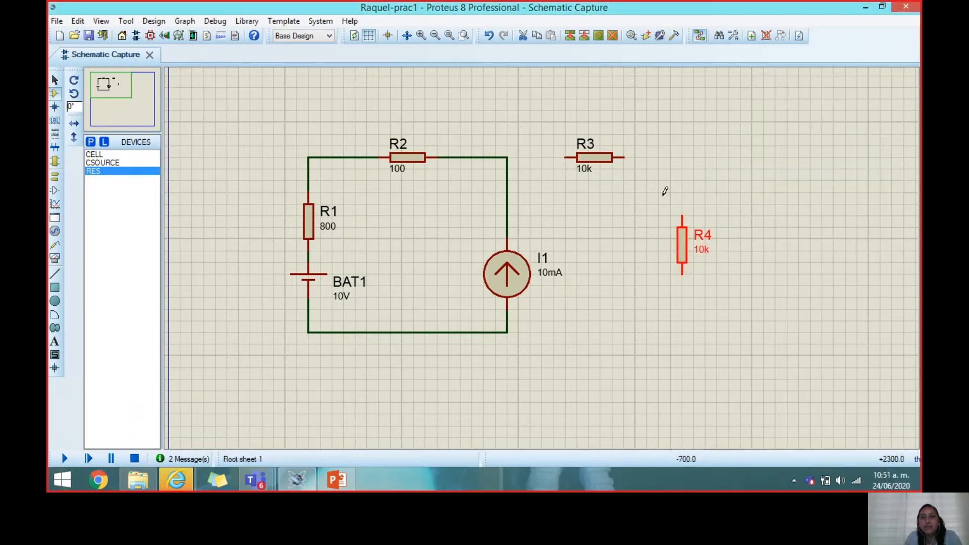
# - Wire R3 between the circuit's upper-right corner and R4's upper terminal, and connect R4's lower terminal to the lower-right corner below the current source
pyautogui.click(508, 157)
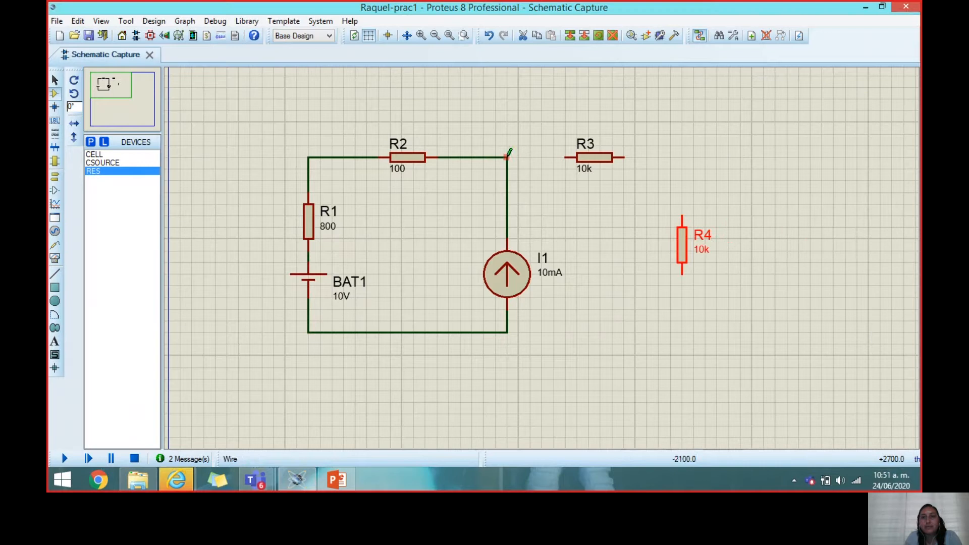
pyautogui.click(565, 157)
pyautogui.click(623, 157)
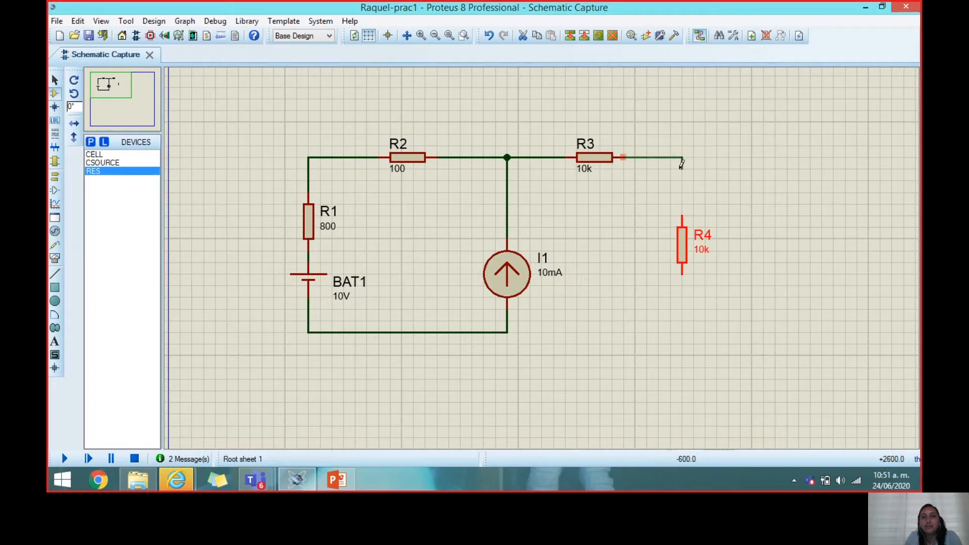
pyautogui.click(682, 217)
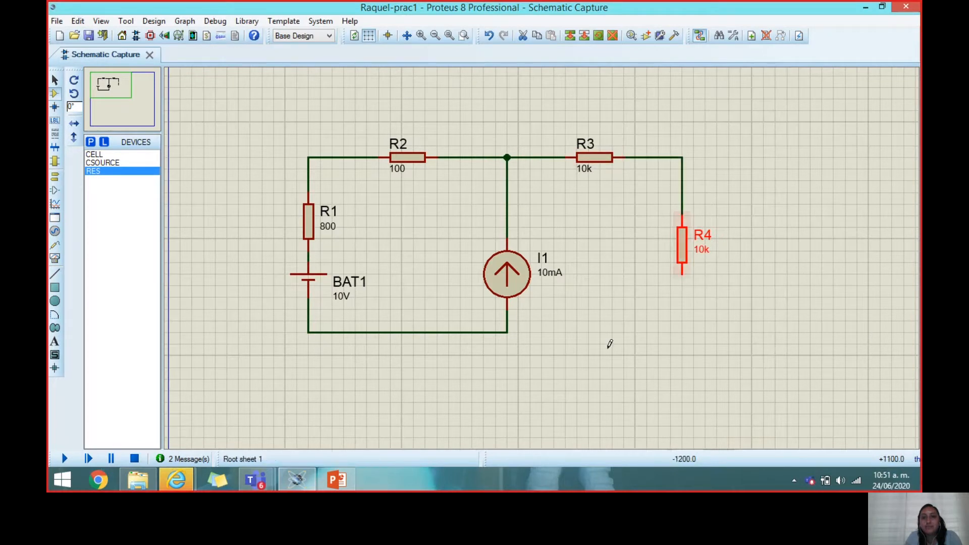
pyautogui.click(507, 330)
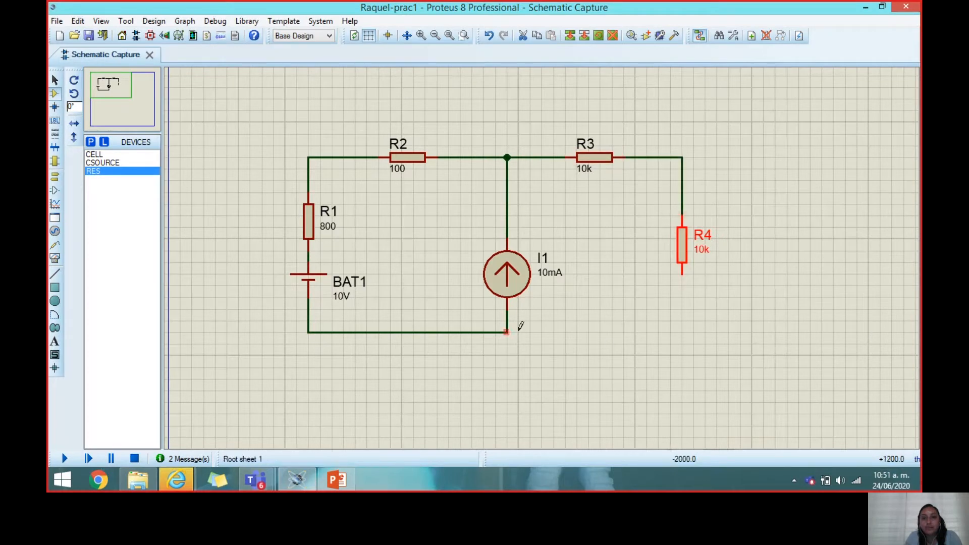
pyautogui.click(681, 269)
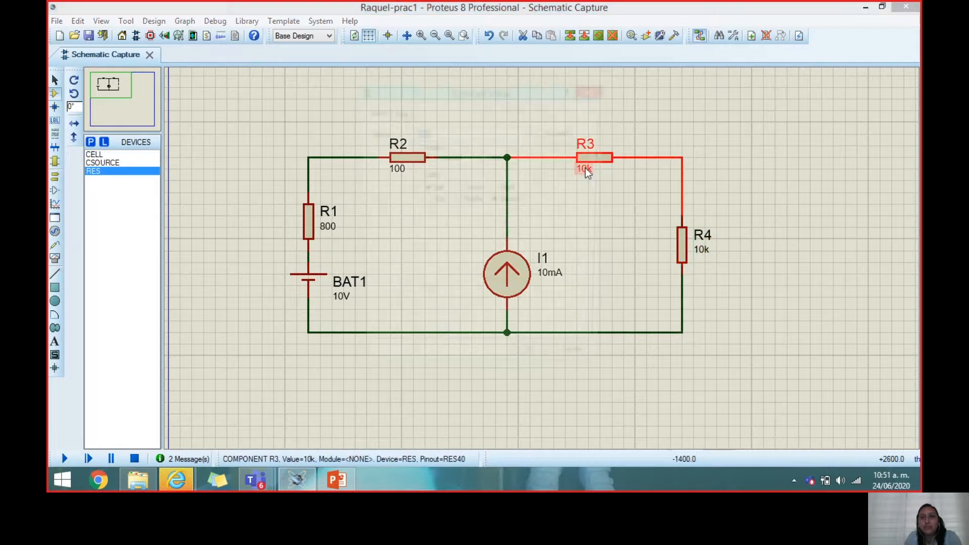
# - Set the value of resistor R3 to 450
pyautogui.doubleClick(585, 170)
pyautogui.write('45')
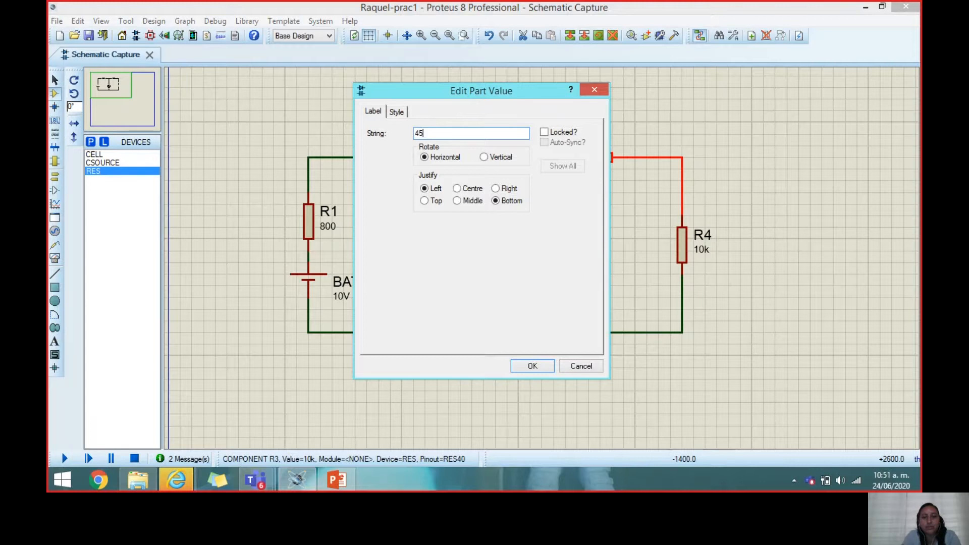
pyautogui.write('0')
pyautogui.press('Return')
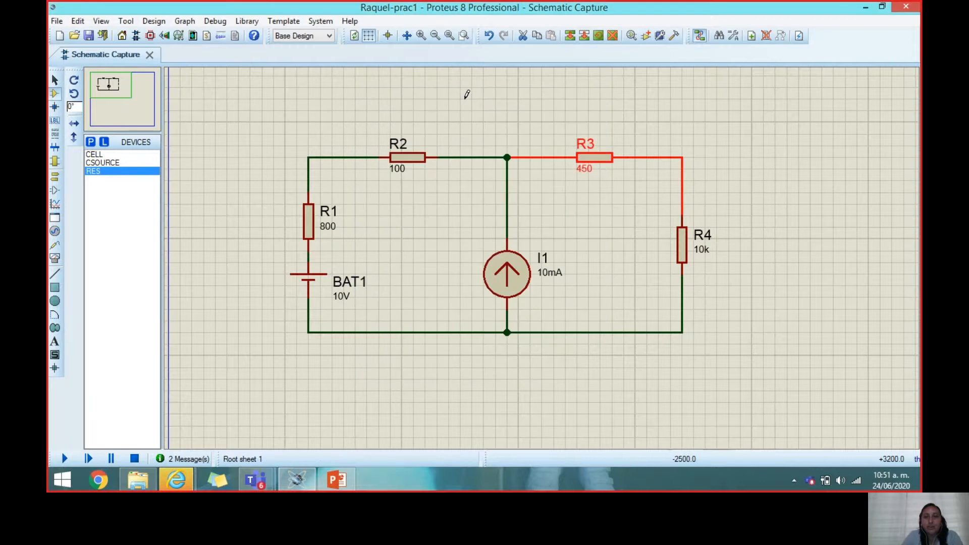
# - Set the value of resistor R4 to 450
pyautogui.click(703, 257)
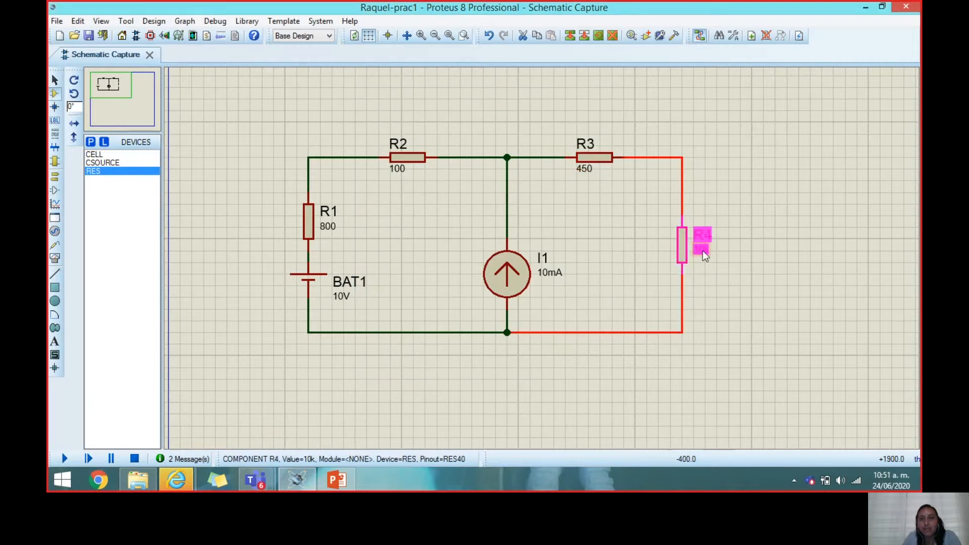
pyautogui.doubleClick(702, 251)
pyautogui.write('45')
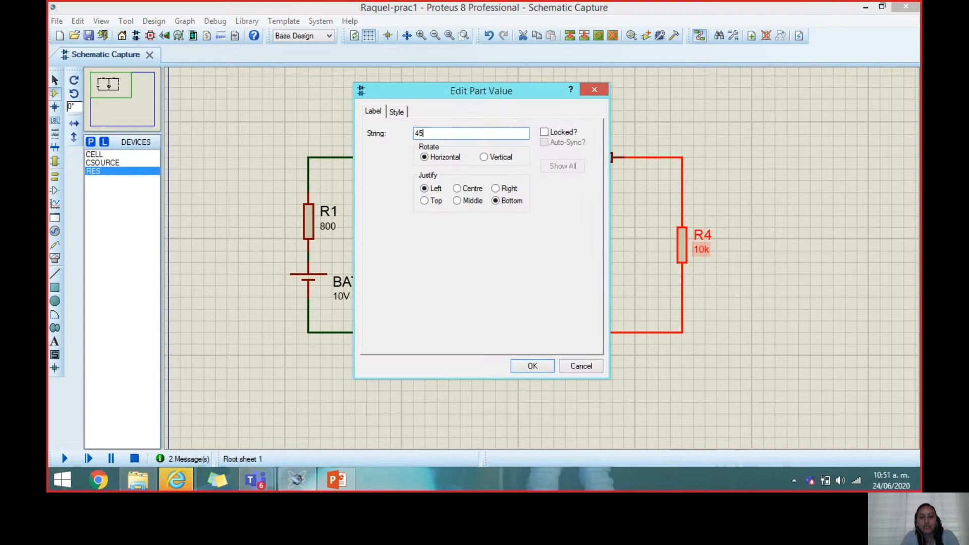
pyautogui.write('0')
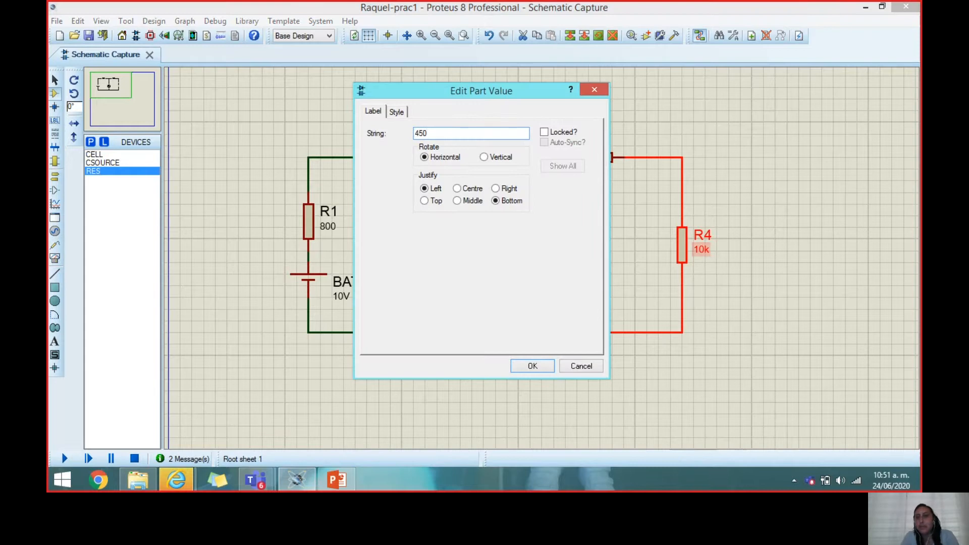
pyautogui.press('Return')
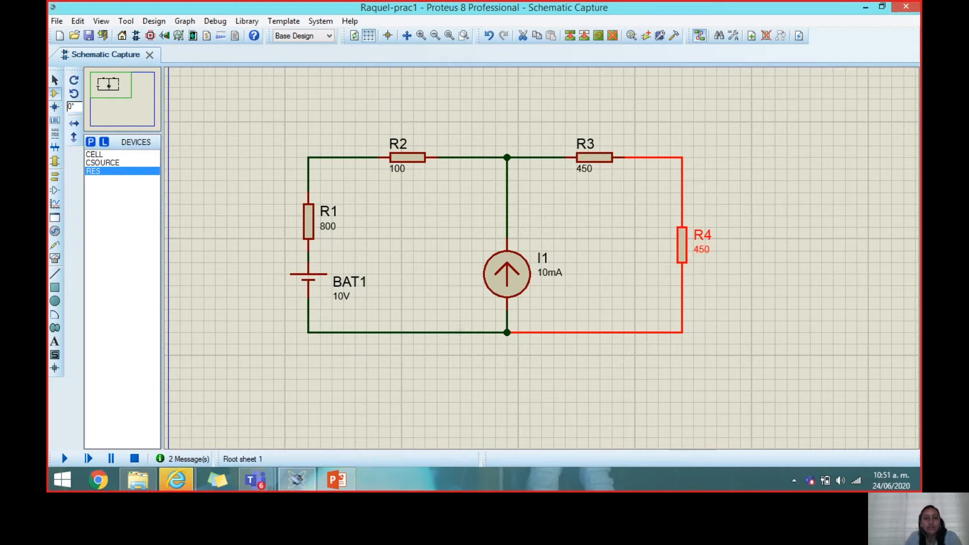
# - Compare the finished Proteus schematic with the Ejemplo 2 circuit on the PowerPoint slide
pyautogui.click(337, 480)
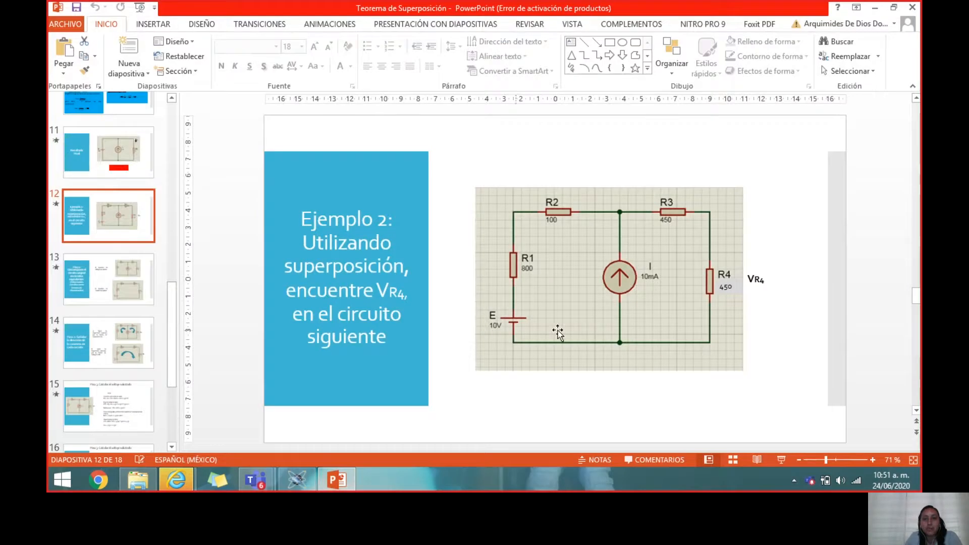
pyautogui.click(298, 479)
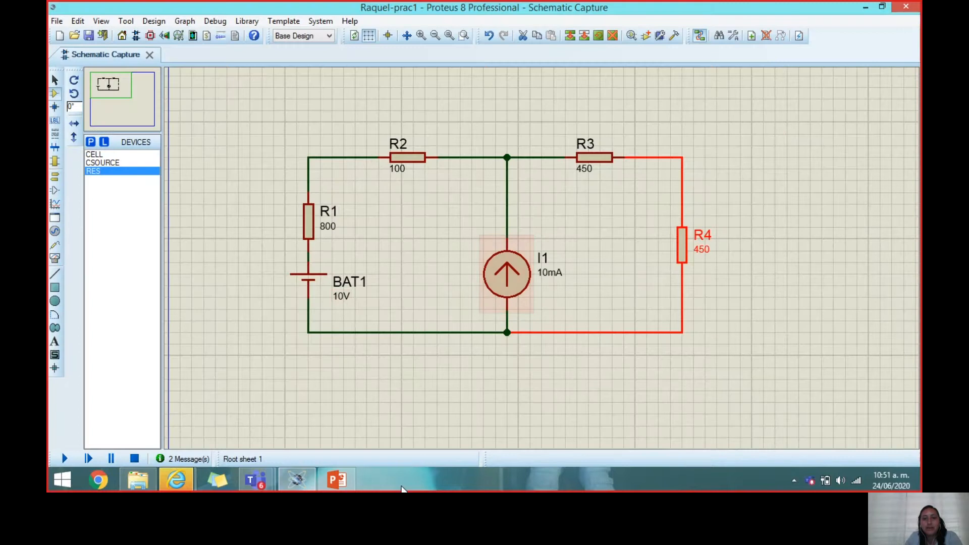
pyautogui.click(337, 479)
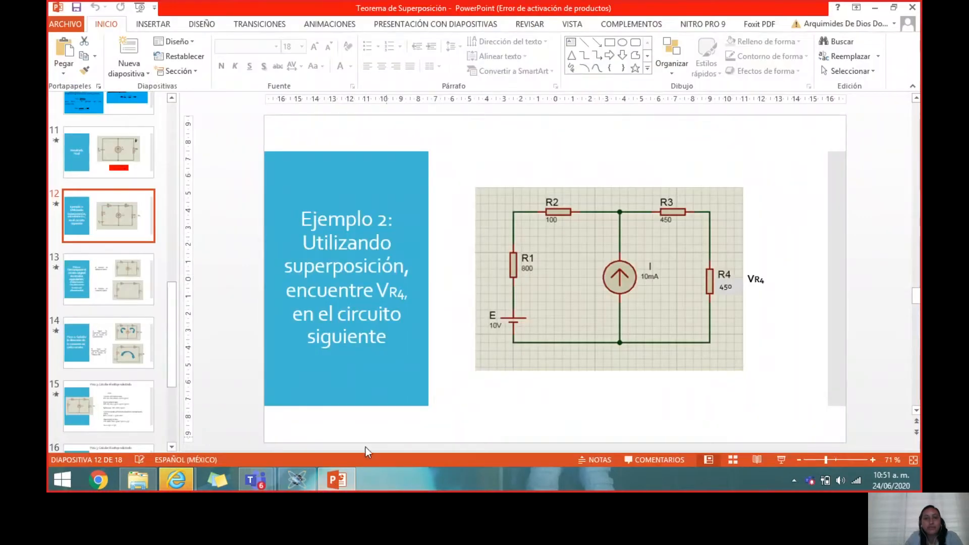
pyautogui.click(334, 479)
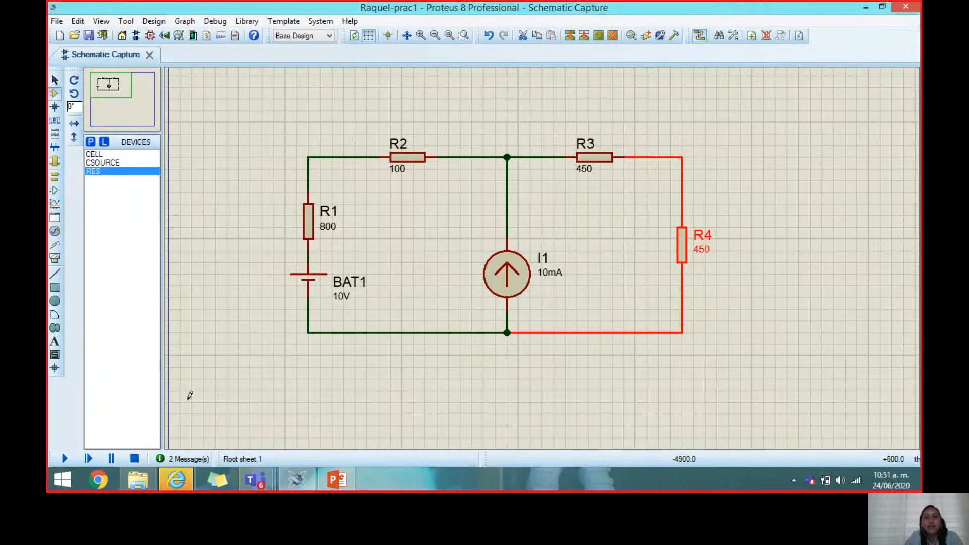
pyautogui.click(337, 480)
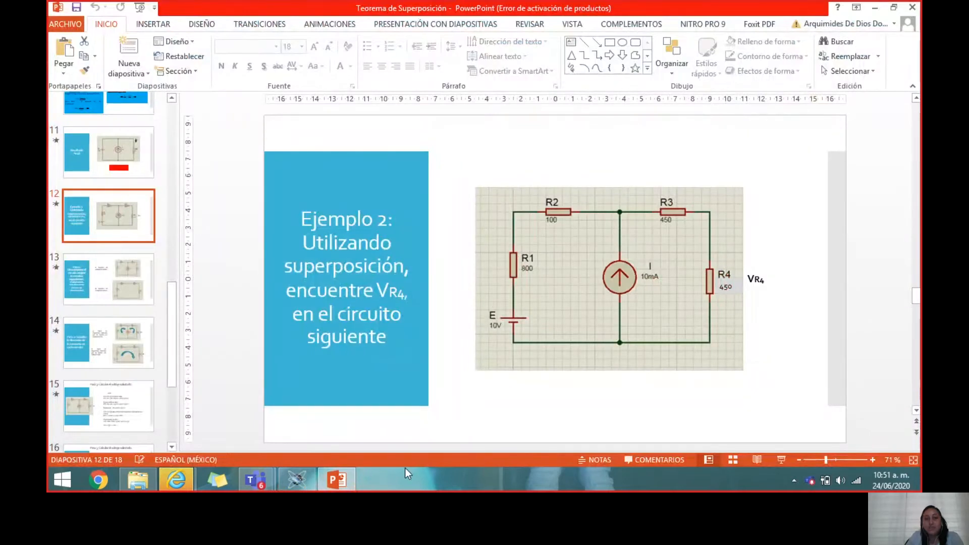
pyautogui.click(297, 479)
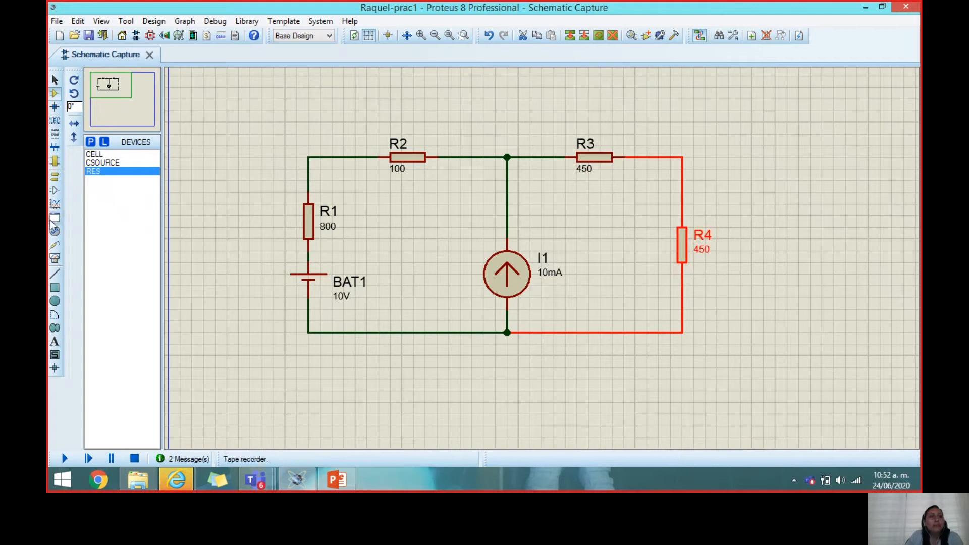
# - Place a DC voltmeter from the virtual instruments to the right of R4
pyautogui.click(55, 258)
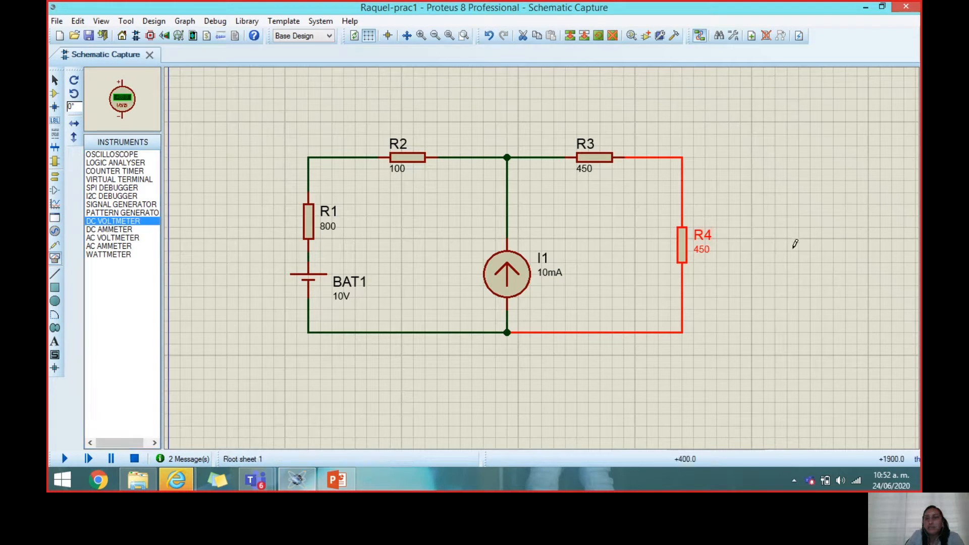
pyautogui.click(772, 235)
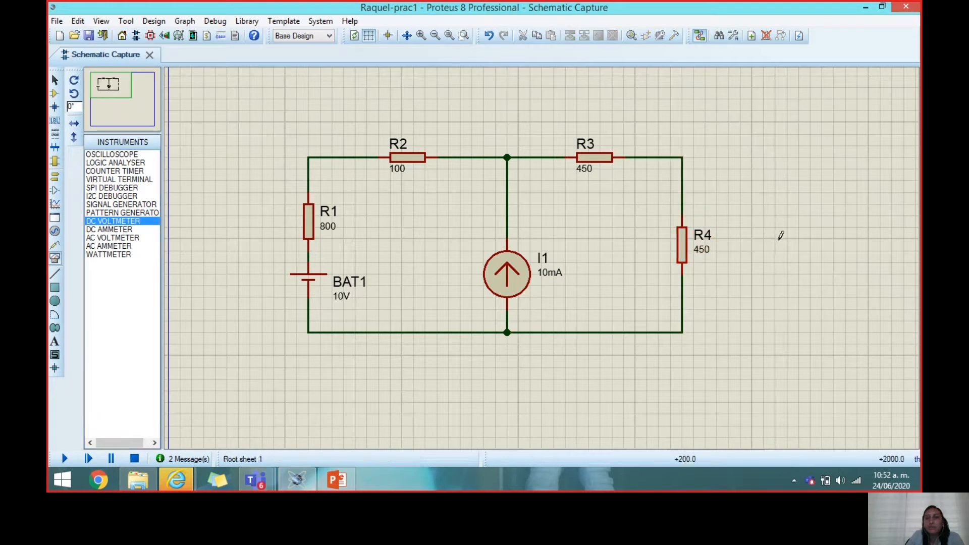
pyautogui.click(786, 240)
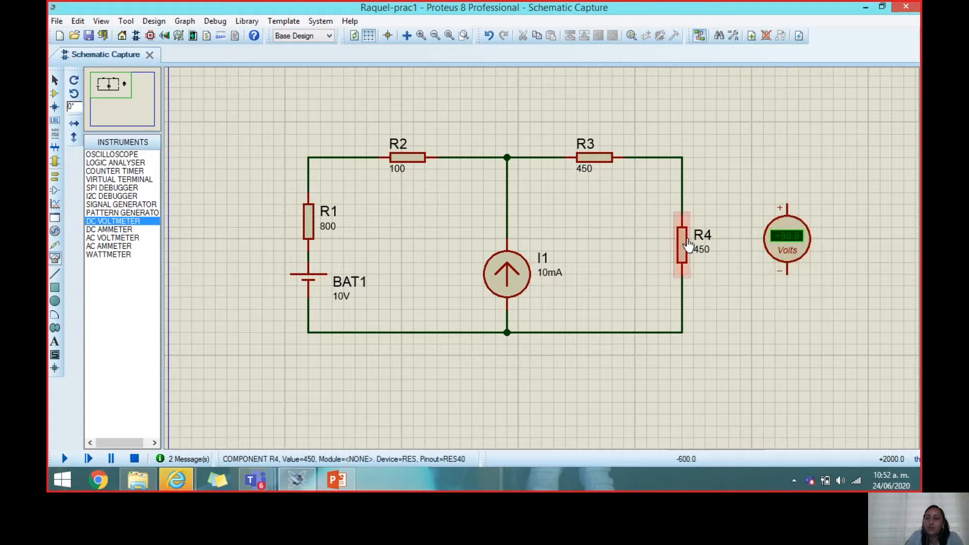
# - Wire the voltmeter in parallel with R4, positive terminal to the upper node and negative to the lower node, and run the simulation
pyautogui.click(682, 156)
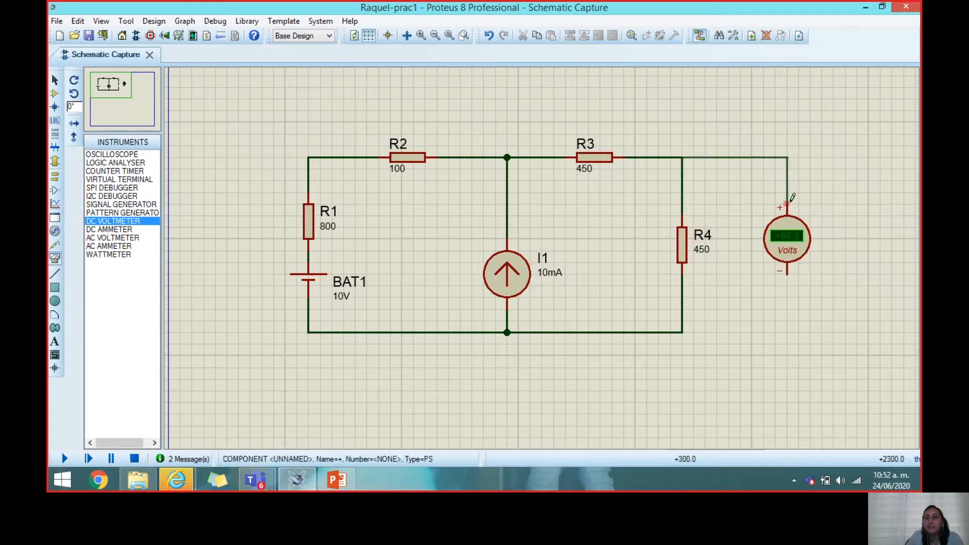
pyautogui.click(787, 202)
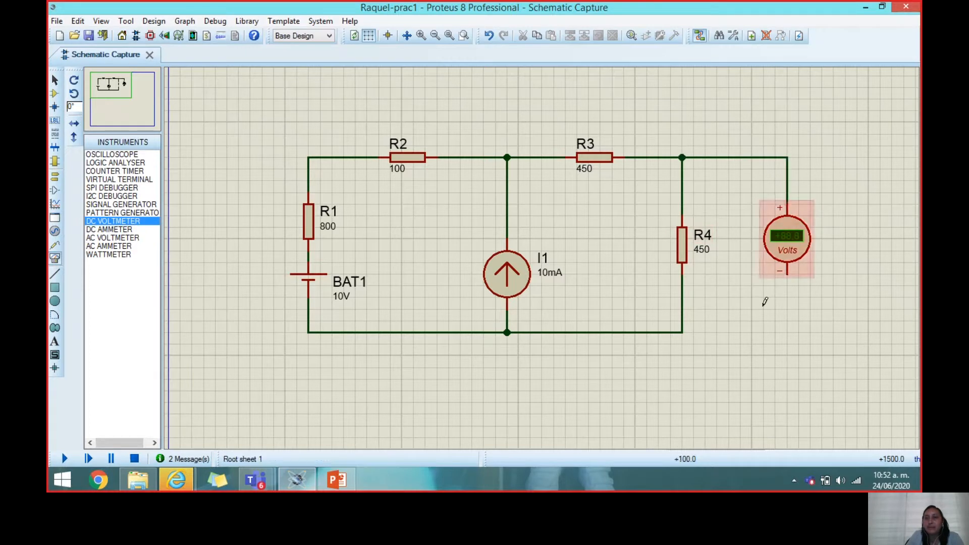
pyautogui.click(682, 332)
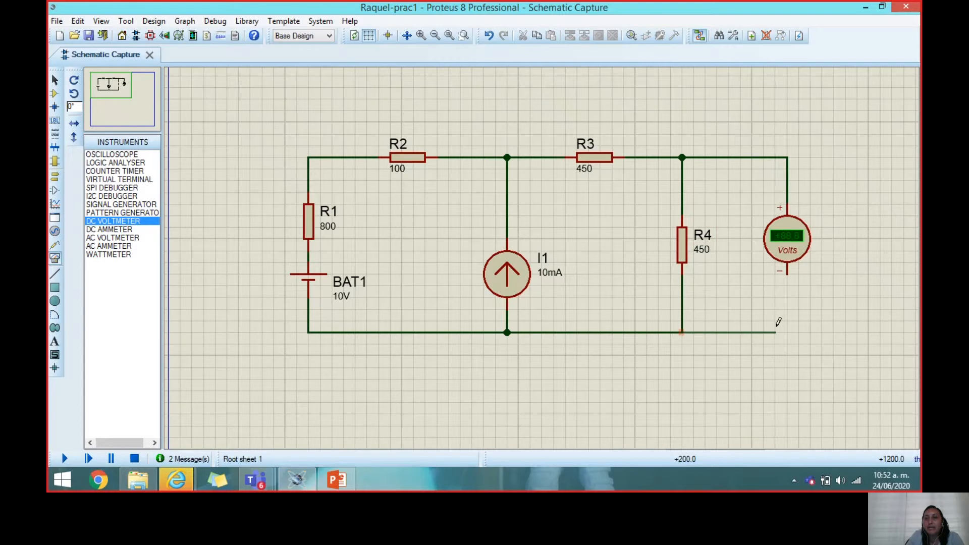
pyautogui.click(787, 274)
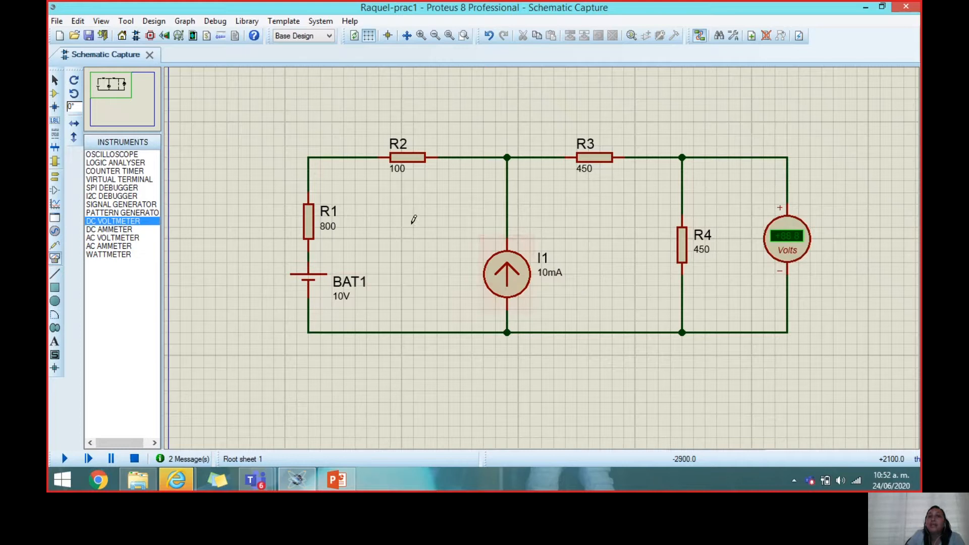
pyautogui.click(65, 459)
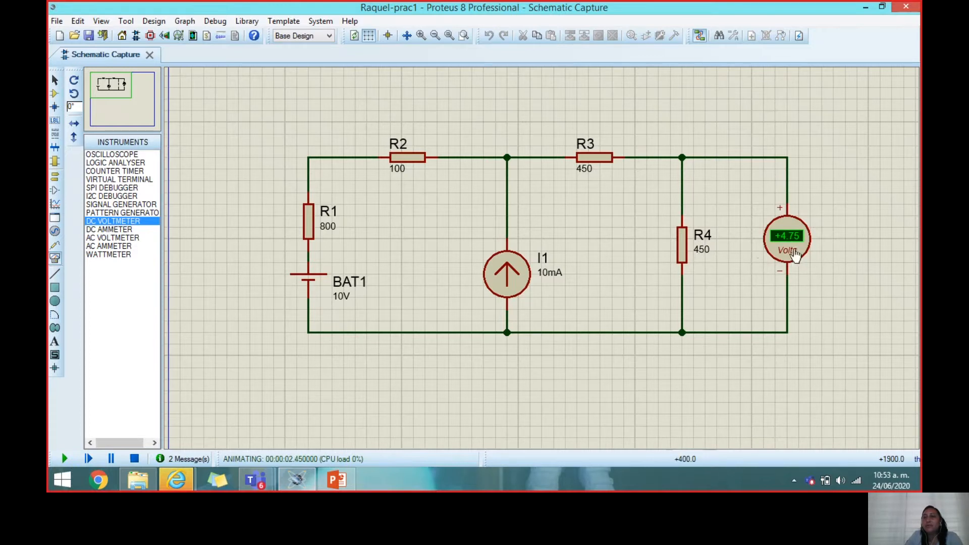
# - Compare the voltmeter reading in Proteus with the calculated R4 voltage on slide 16 of the PowerPoint presentation
pyautogui.click(334, 482)
pyautogui.scroll(-1, 238, 294)
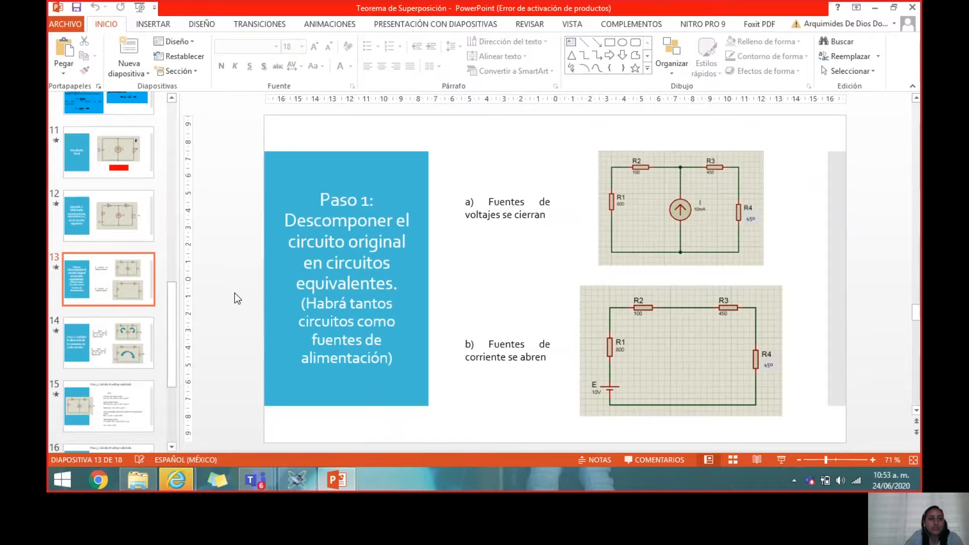
pyautogui.scroll(-3, 170, 299)
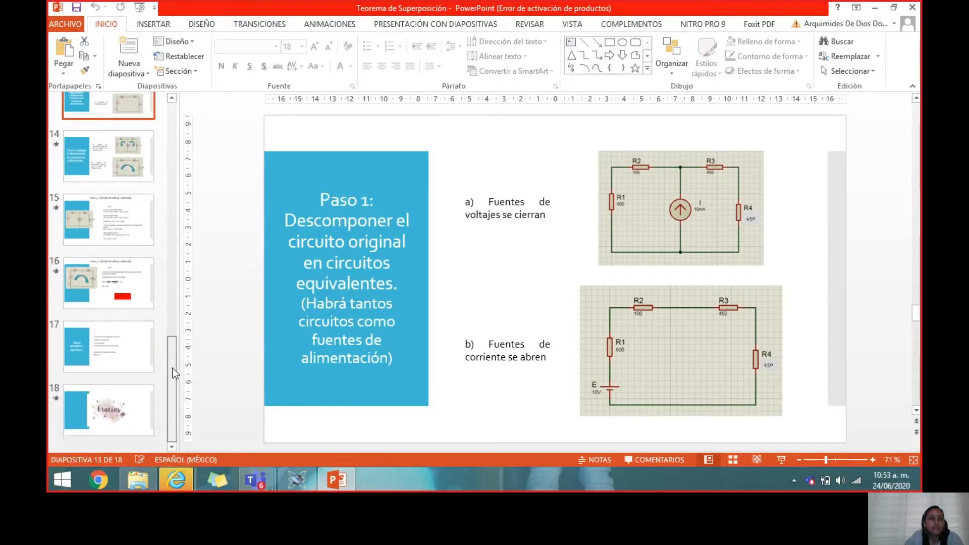
pyautogui.click(142, 293)
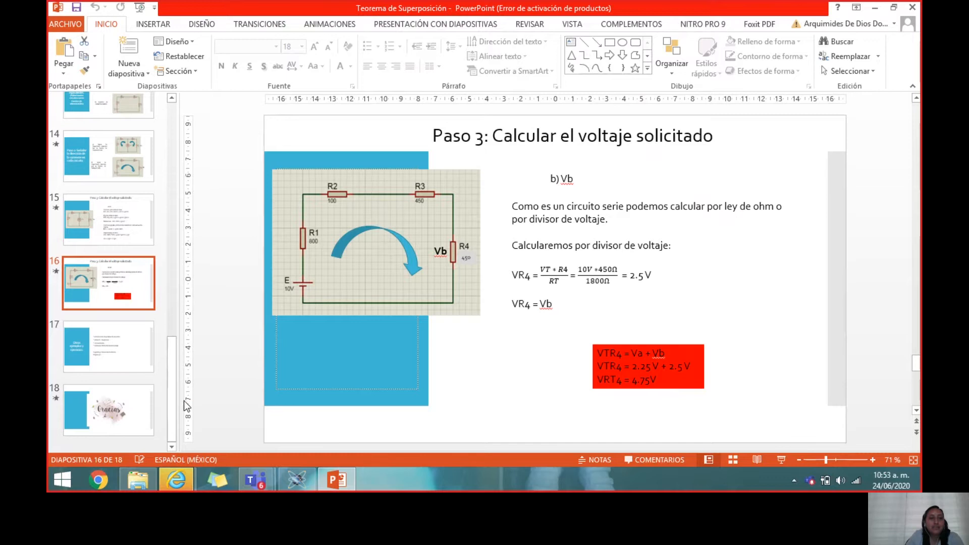
pyautogui.click(340, 481)
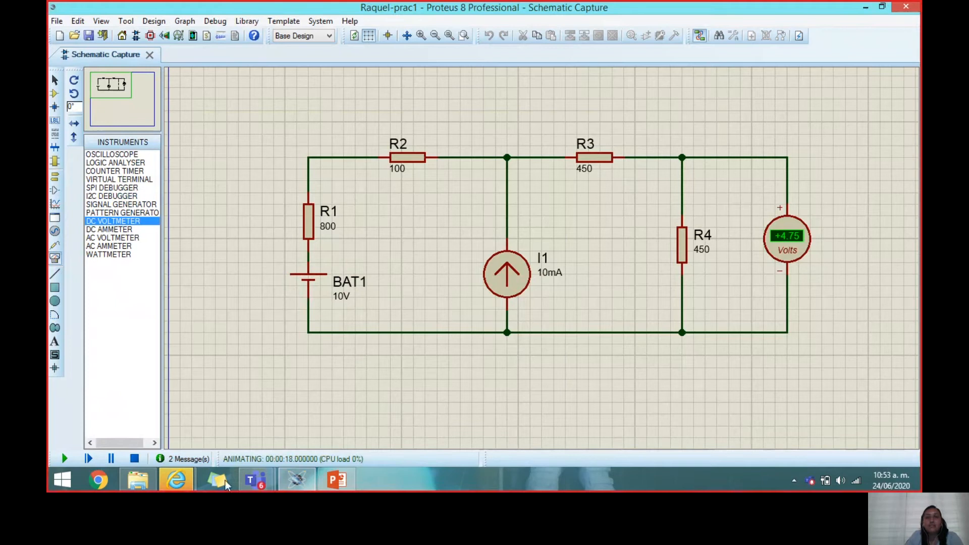
# - Stop the simulation, switch to PowerPoint and review the Va calculation on slide 15
pyautogui.click(135, 459)
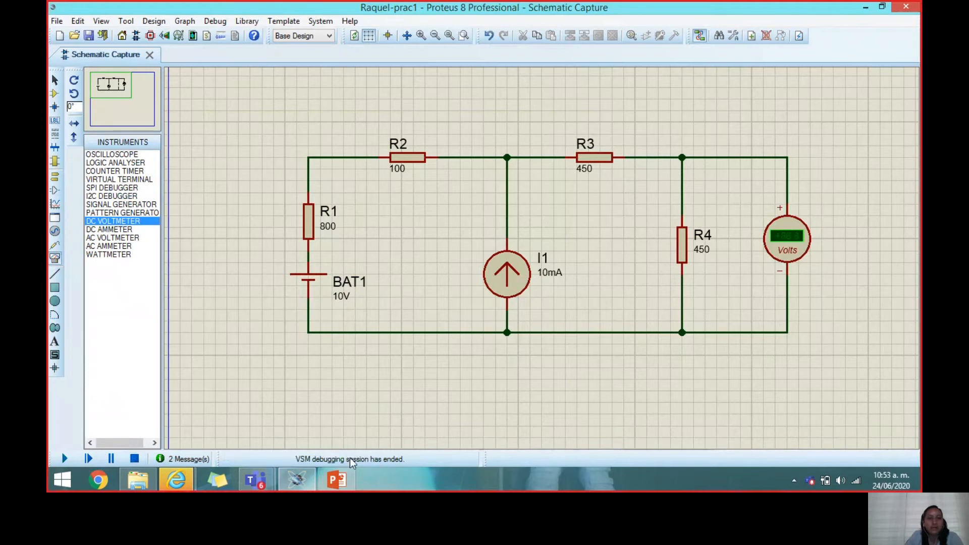
pyautogui.click(522, 446)
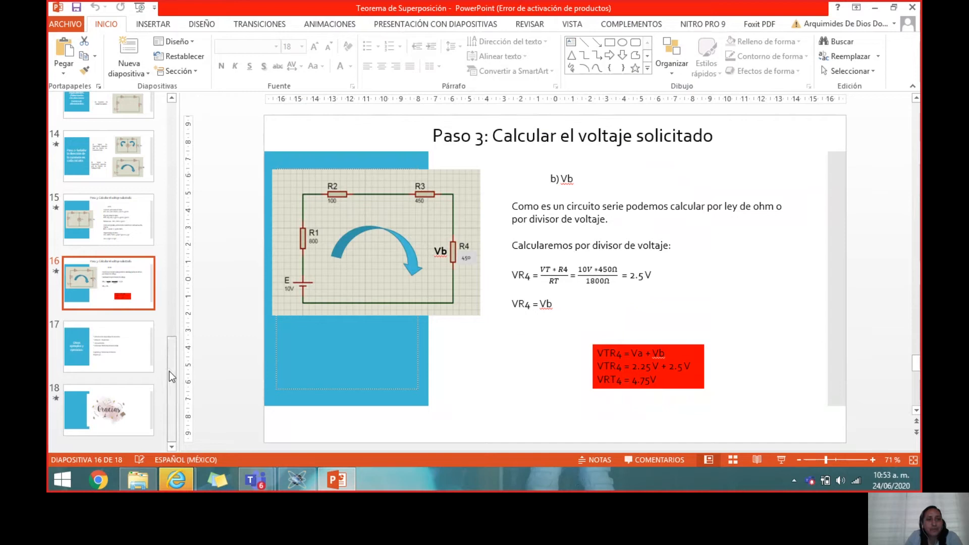
pyautogui.moveTo(168, 371); pyautogui.dragTo(175, 362)
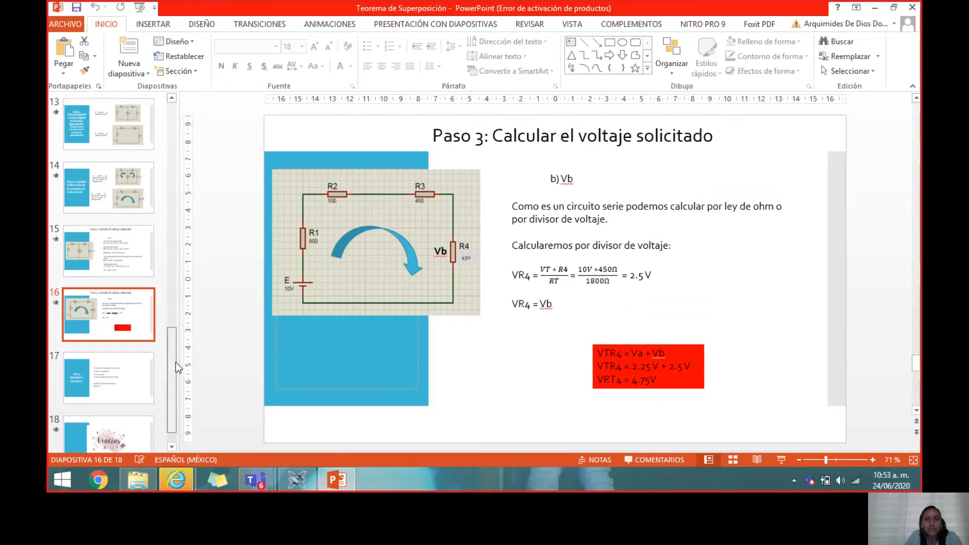
pyautogui.click(112, 274)
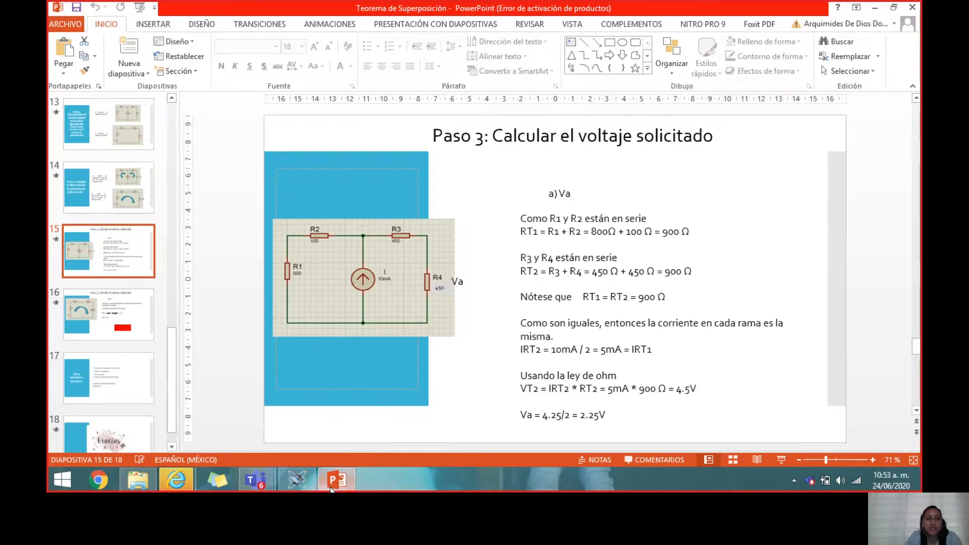
# - Switch back to Proteus, move R3 closer to the node above R4 and delete the wire between R3 and the I1 node
pyautogui.click(296, 479)
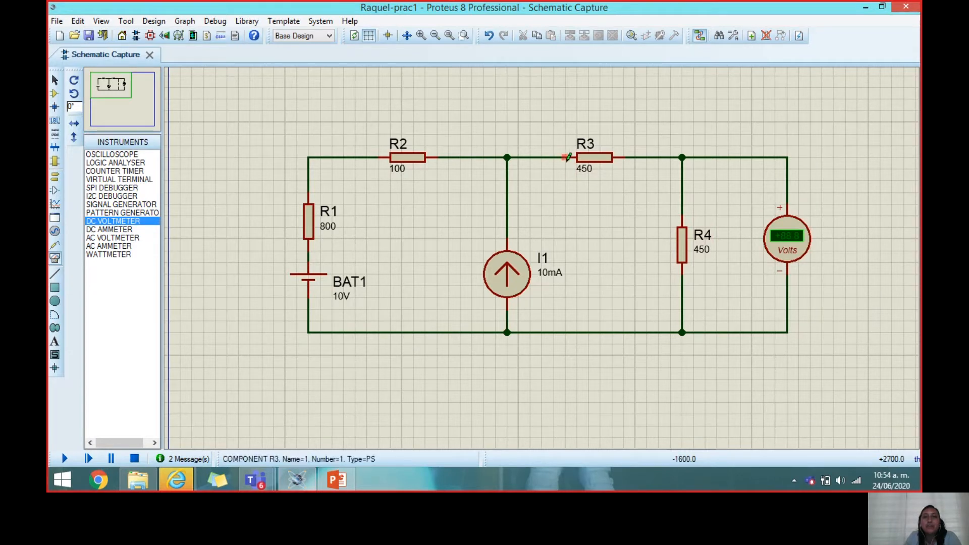
pyautogui.click(593, 160)
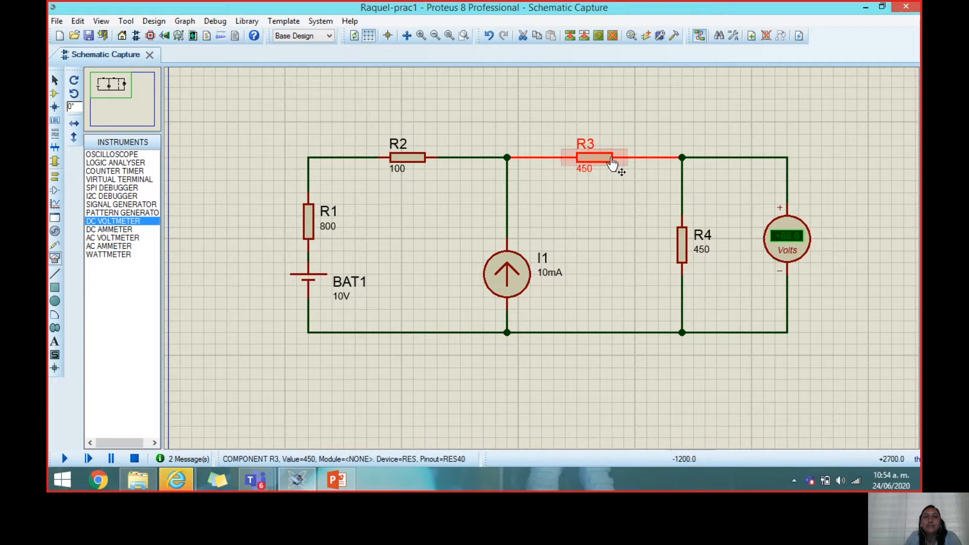
pyautogui.moveTo(585, 145); pyautogui.dragTo(654, 144)
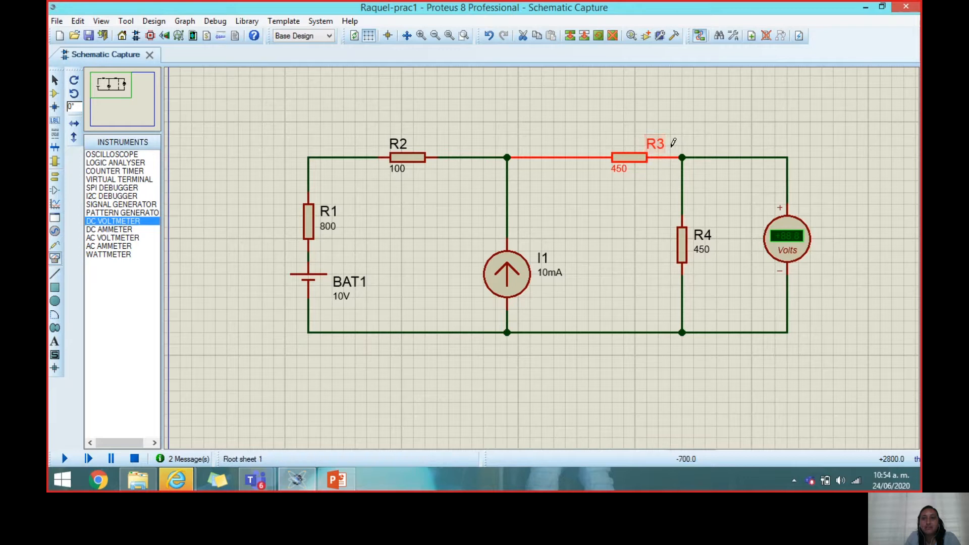
pyautogui.moveTo(654, 145); pyautogui.dragTo(634, 176)
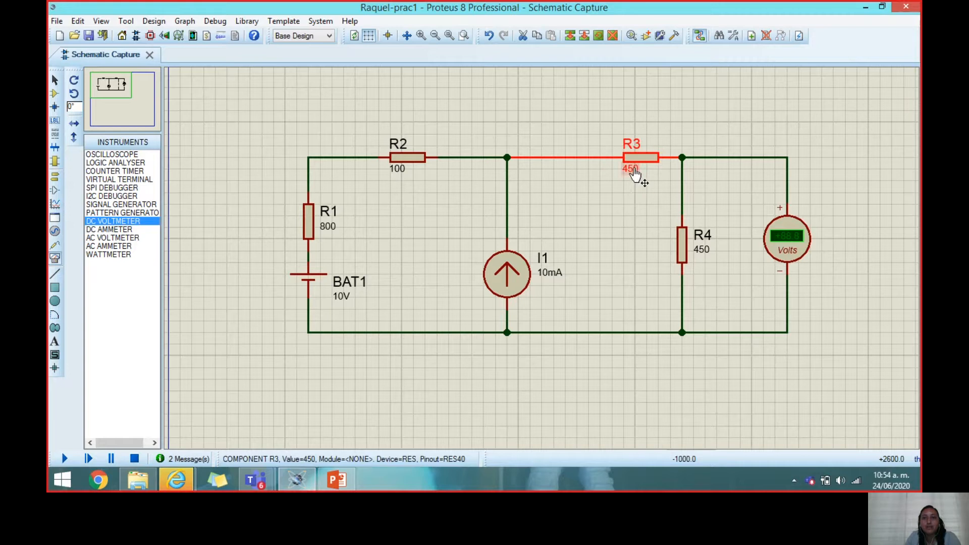
pyautogui.click(562, 190)
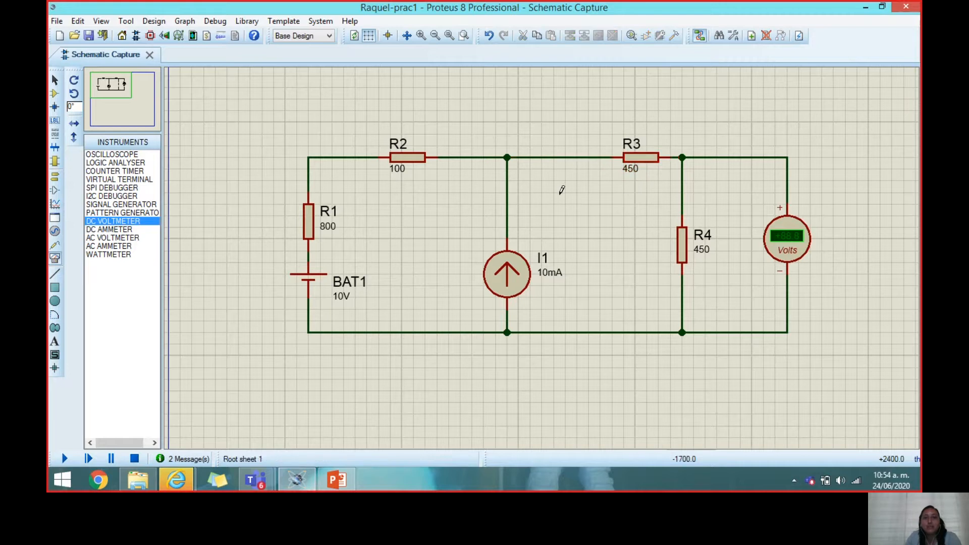
pyautogui.rightClick(584, 155)
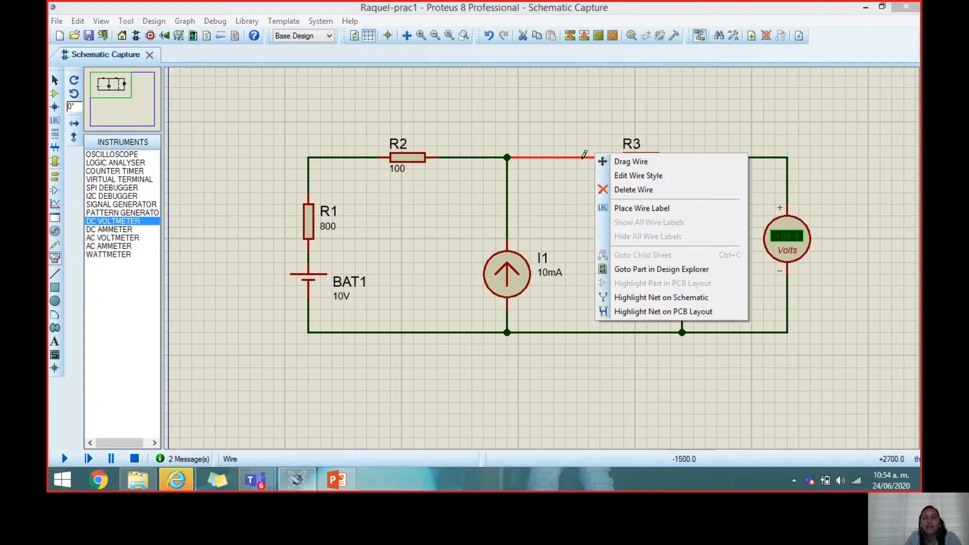
pyautogui.click(625, 189)
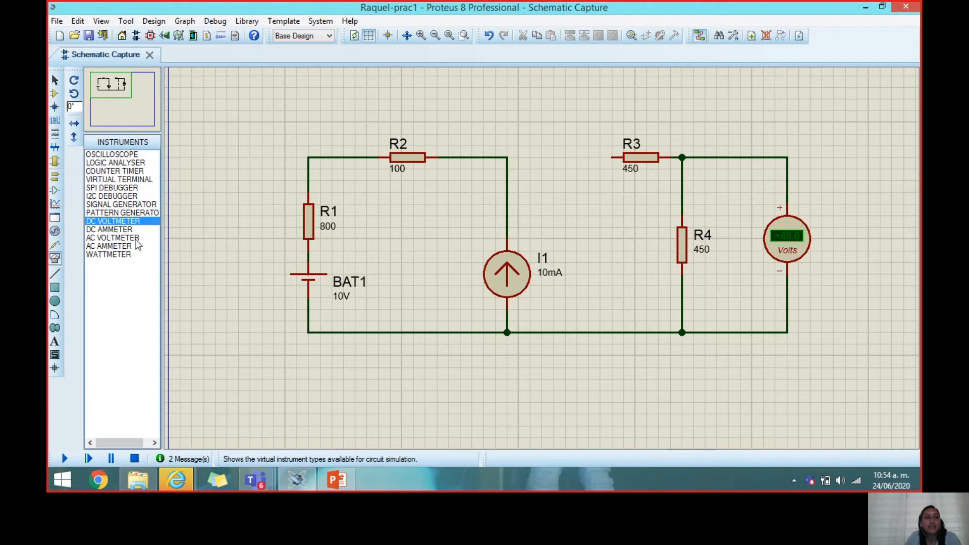
# - Insert a DC ammeter in series before R3, positive terminal wired to the upper I1 node and negative terminal to R3
pyautogui.click(109, 229)
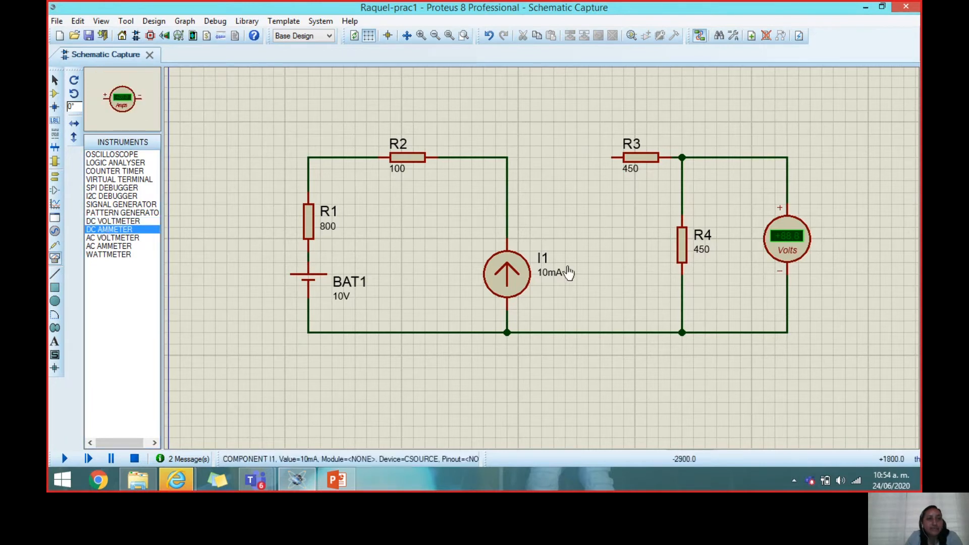
pyautogui.click(553, 154)
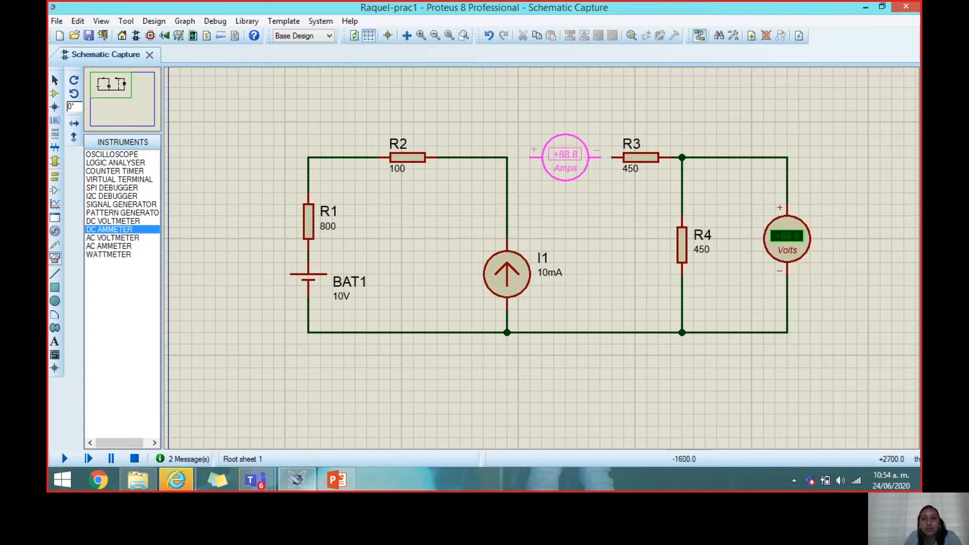
pyautogui.click(565, 157)
pyautogui.click(532, 154)
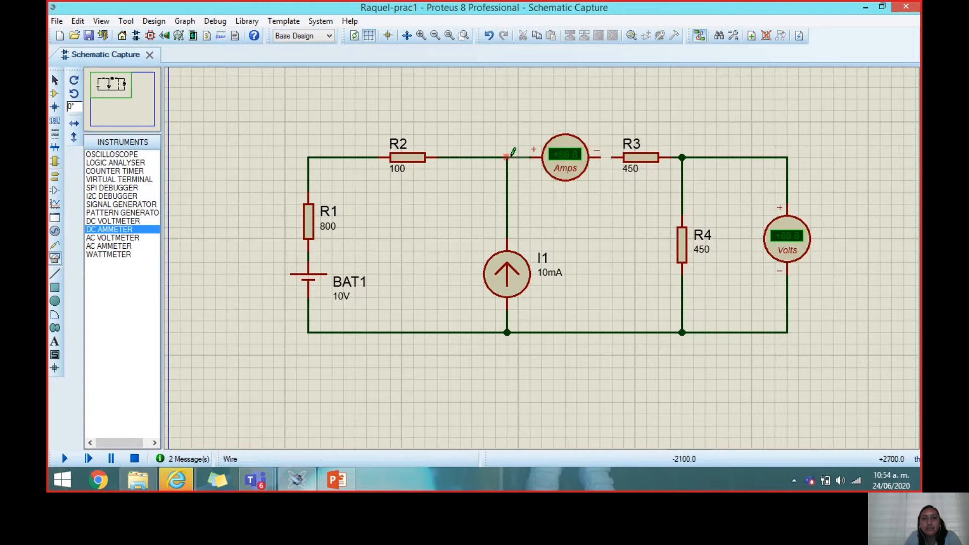
pyautogui.click(507, 157)
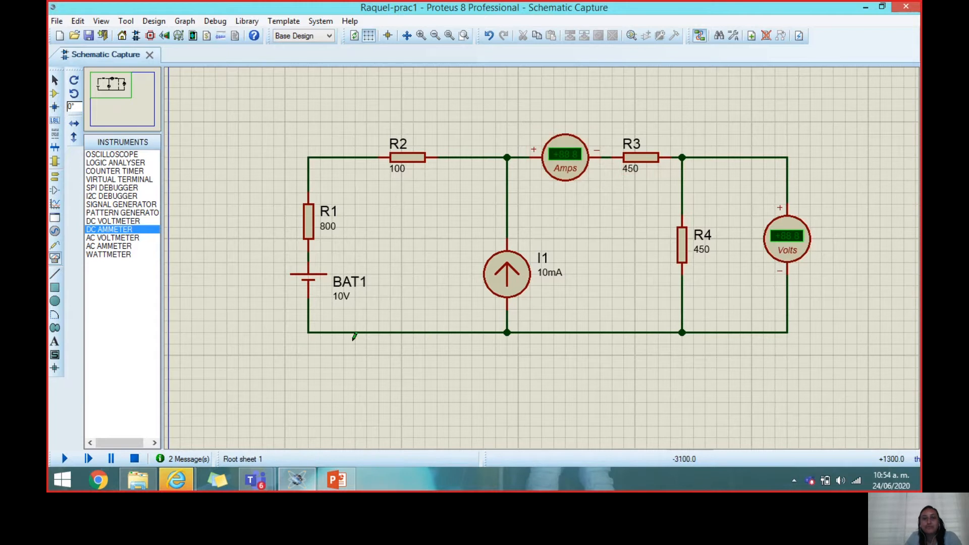
# - Highlight the 5mA value in the IRT2 line of PowerPoint slide 15 and return to Proteus
pyautogui.click(331, 481)
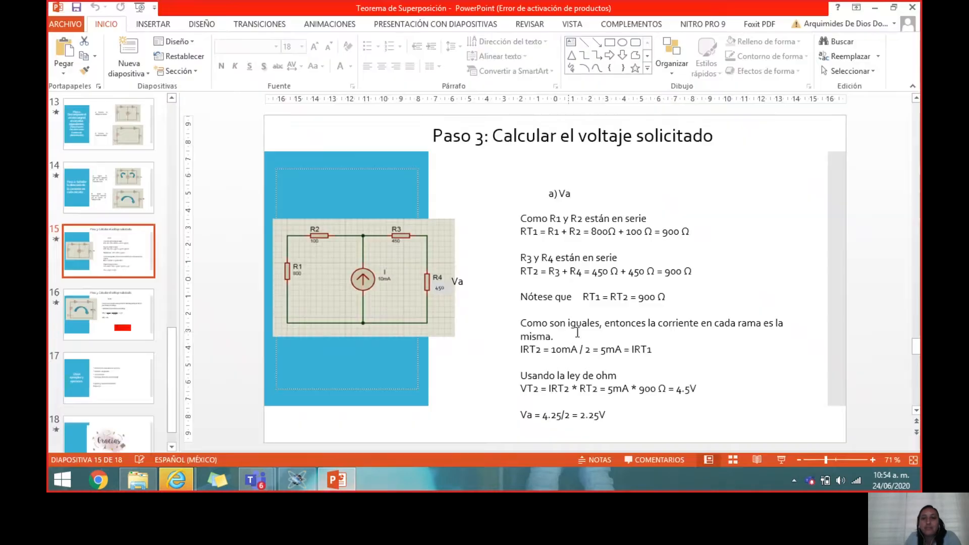
pyautogui.doubleClick(602, 349)
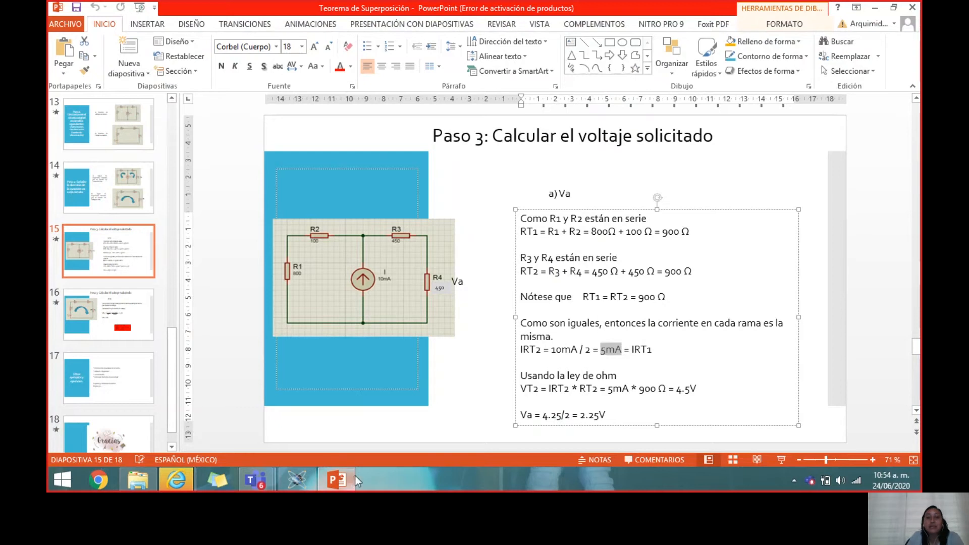
pyautogui.click(305, 480)
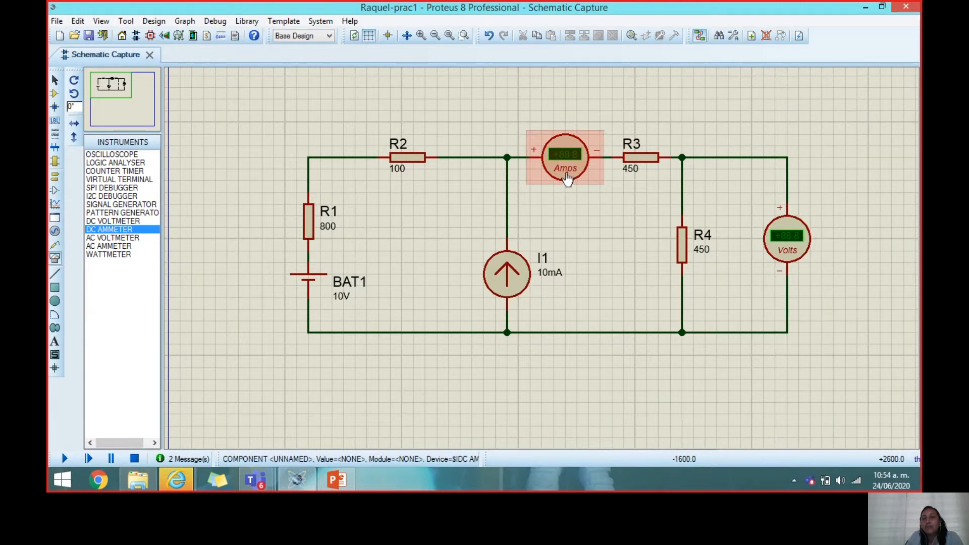
# - Set the DC ammeter's display range to Milliamps
pyautogui.click(567, 175)
pyautogui.click(566, 170)
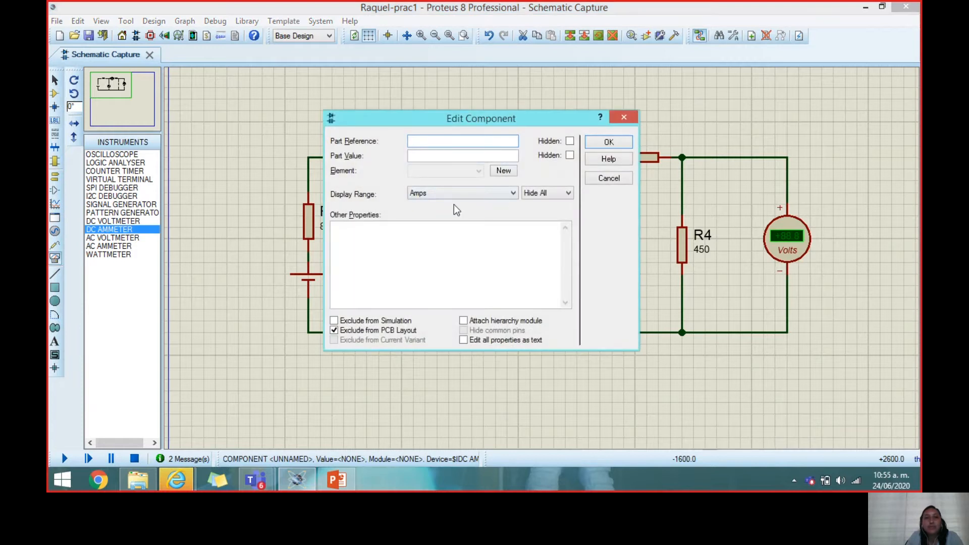
pyautogui.click(513, 192)
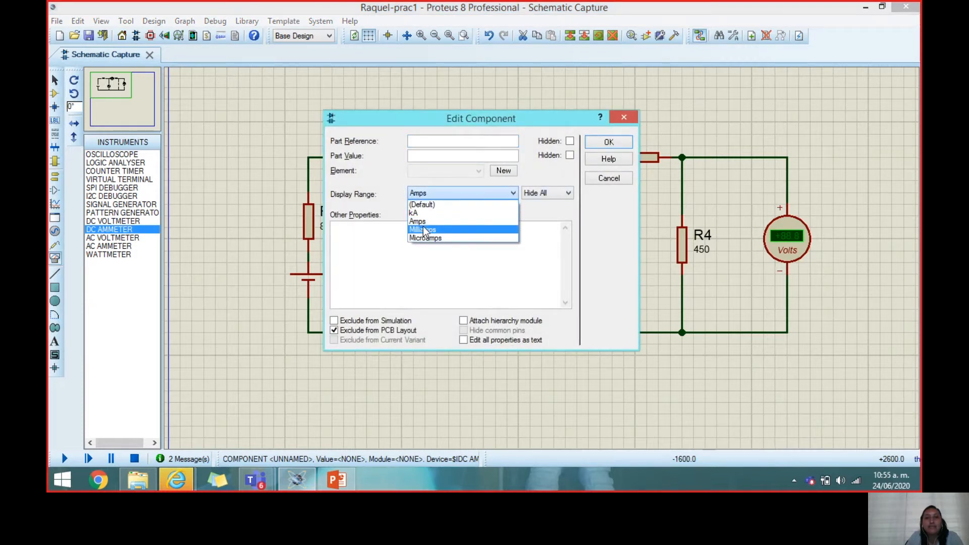
pyautogui.click(424, 230)
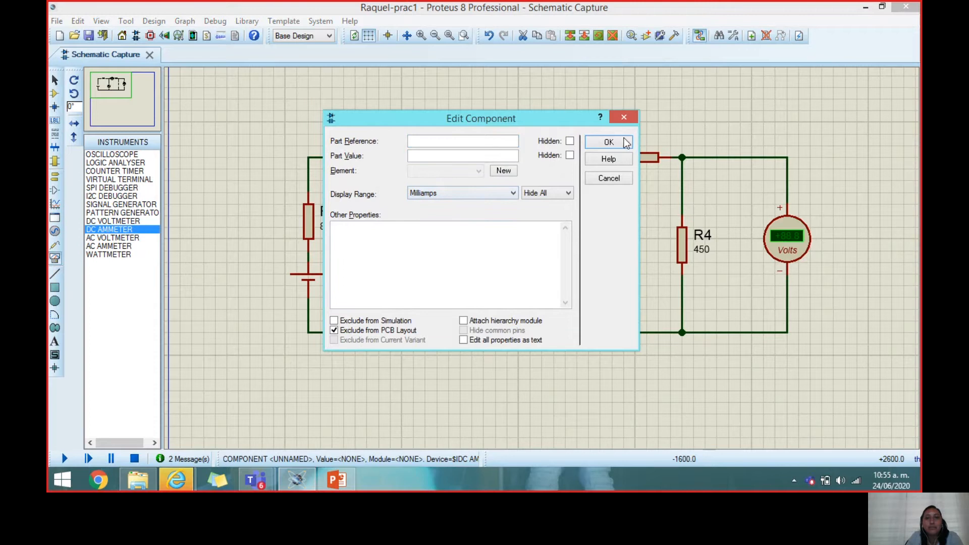
pyautogui.click(600, 144)
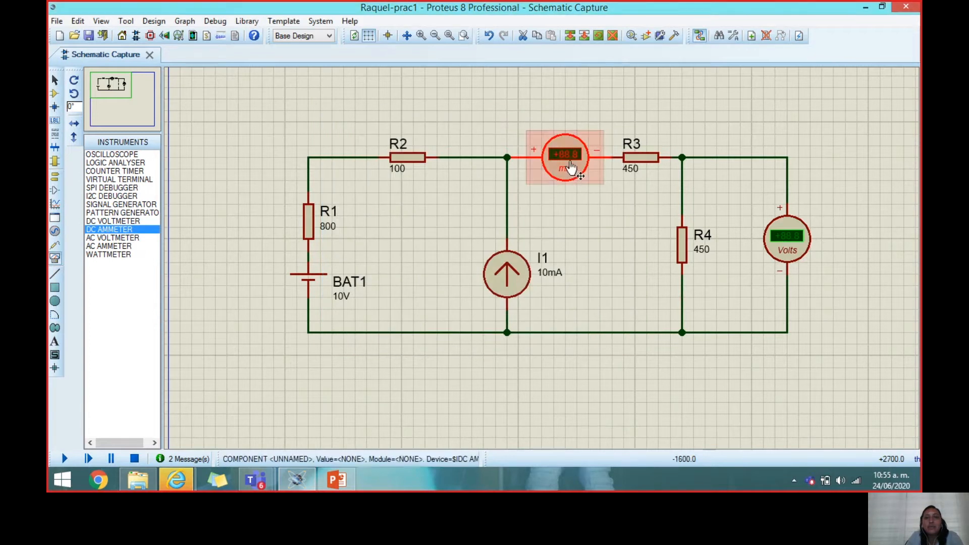
pyautogui.click(191, 418)
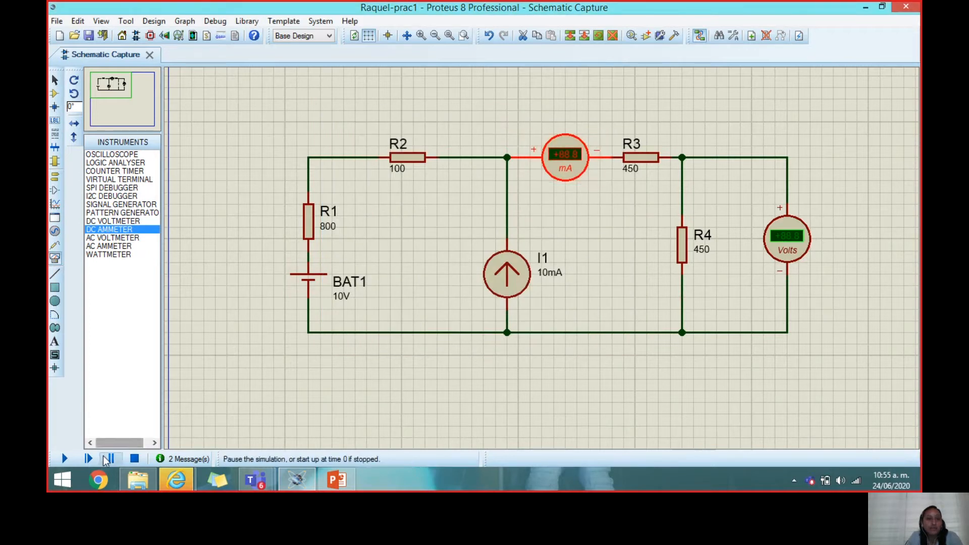
# - Run the simulation, compare the ammeter reading with the IRT2 branch current on PowerPoint slide 15, and stop the simulation
pyautogui.click(65, 460)
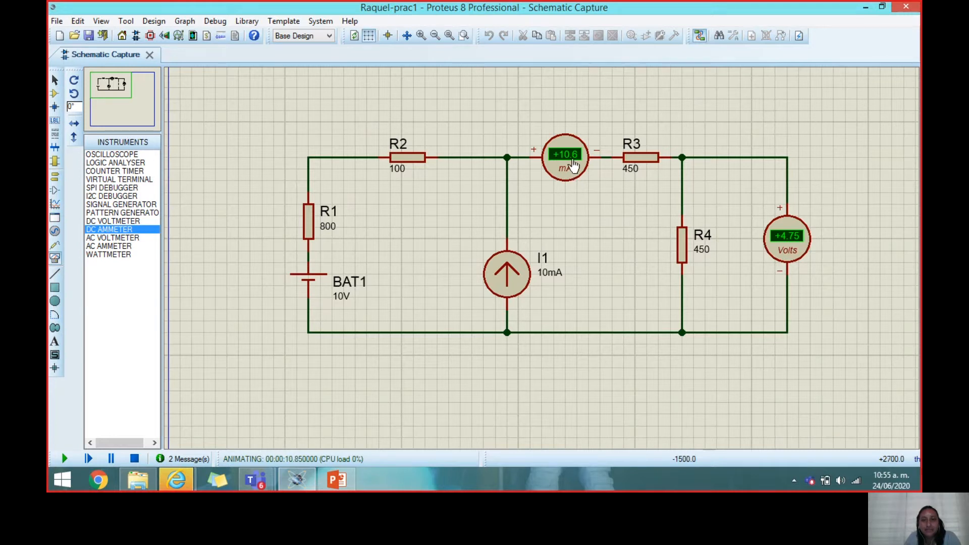
pyautogui.click(337, 479)
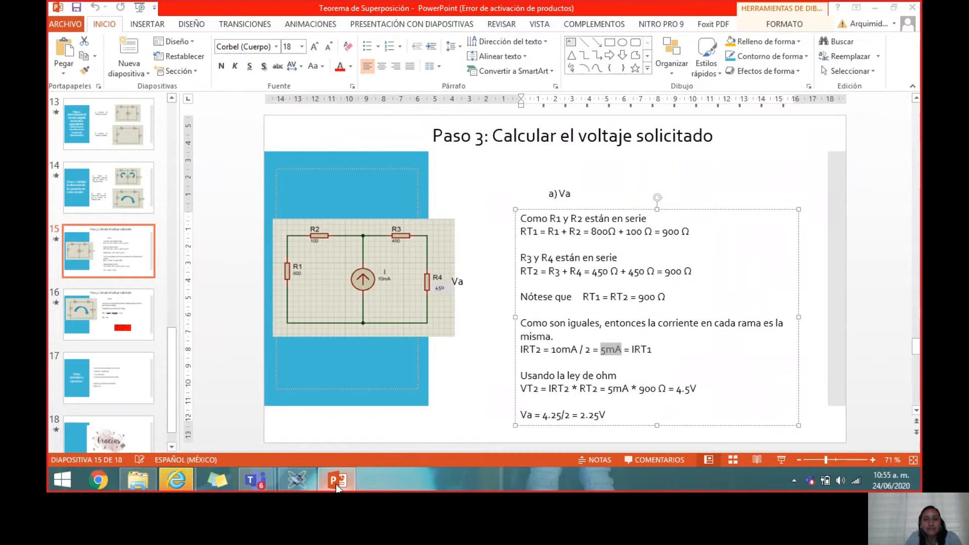
pyautogui.click(349, 480)
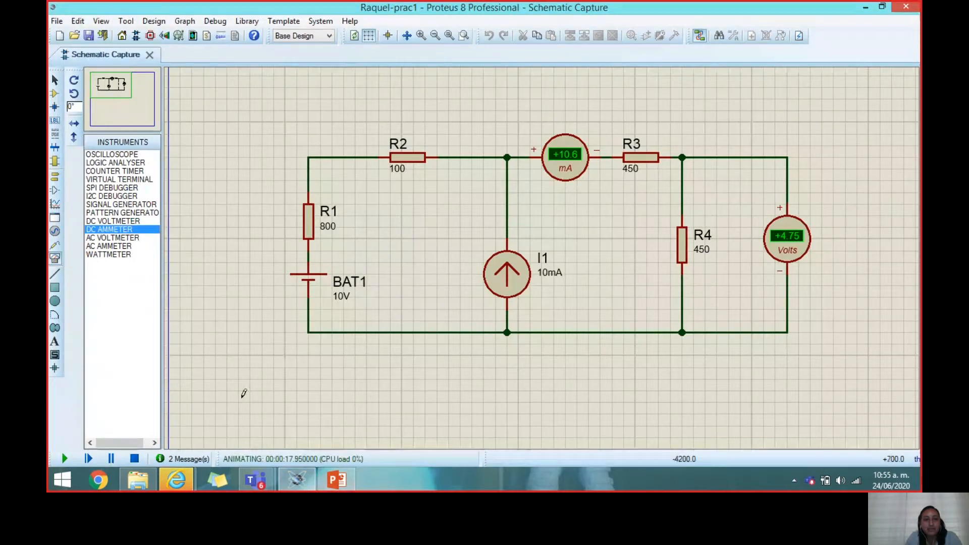
pyautogui.click(134, 458)
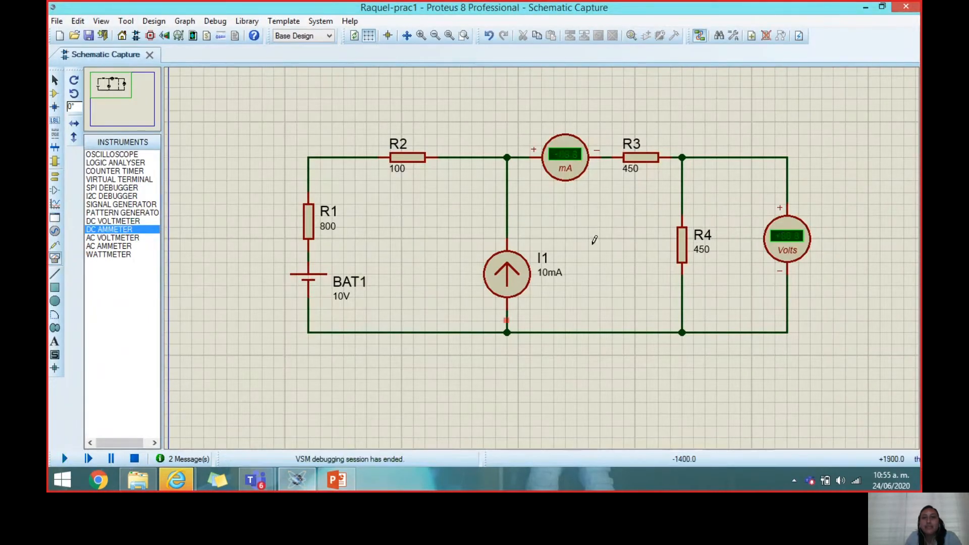
# - Re-examine the branch-current calculation on PowerPoint slide 15, highlighting the result of 10mA / 2, and return to Proteus
pyautogui.click(335, 480)
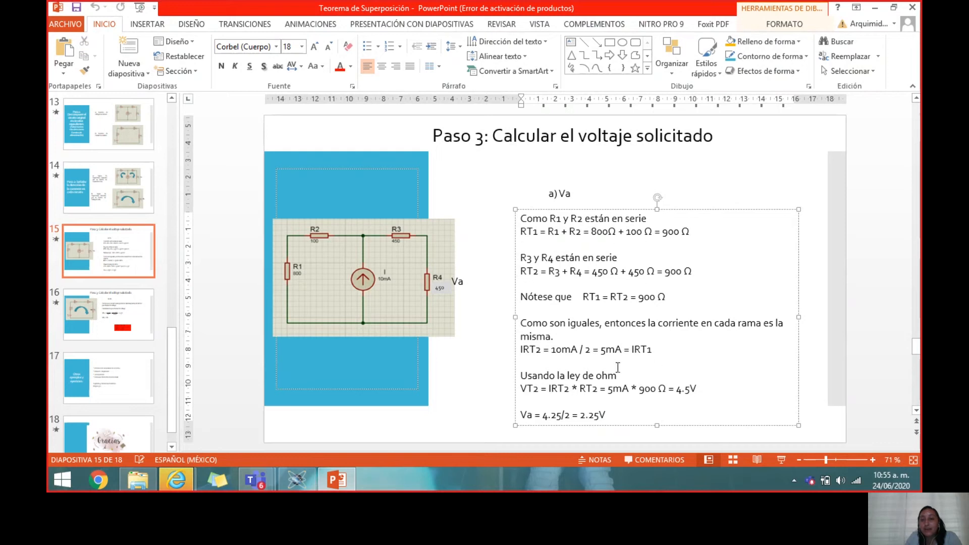
pyautogui.moveTo(624, 347); pyautogui.dragTo(592, 349)
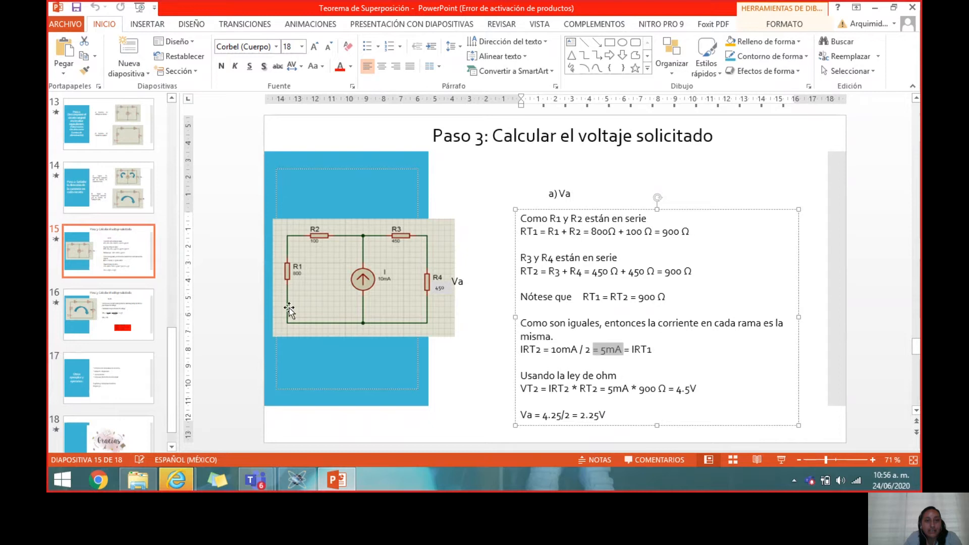
pyautogui.click(296, 479)
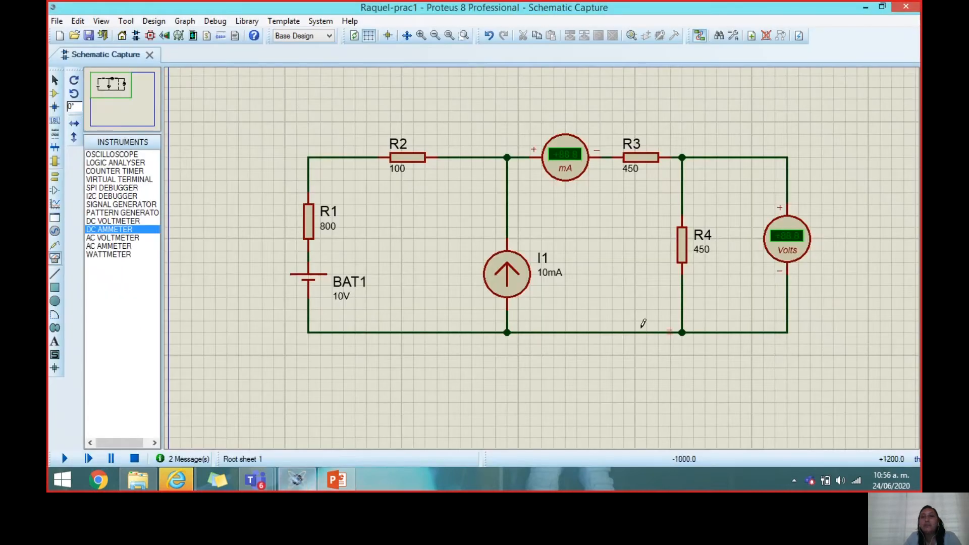
# - Delete the ammeter and wire R3 directly to the upper I1 node
pyautogui.rightClick(586, 161)
pyautogui.click(621, 153)
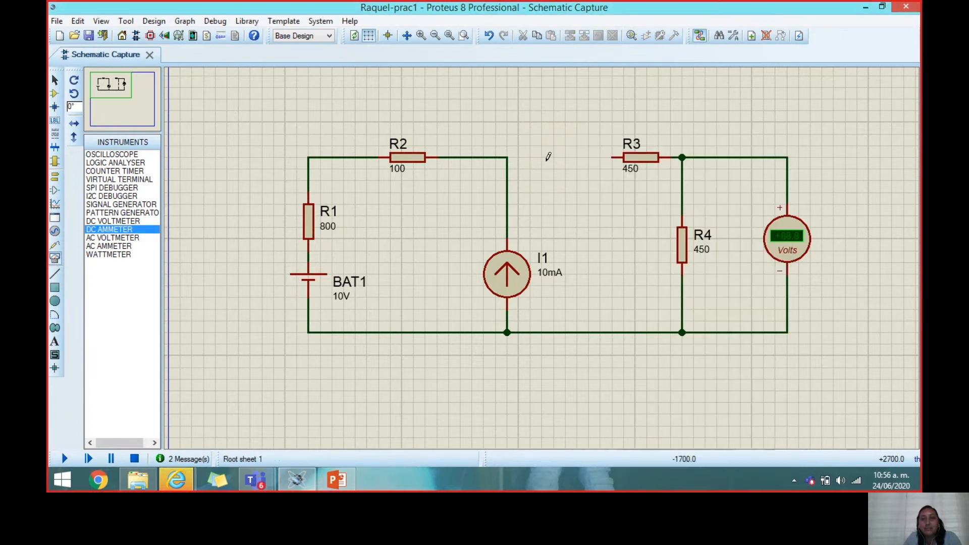
pyautogui.click(507, 158)
pyautogui.click(611, 156)
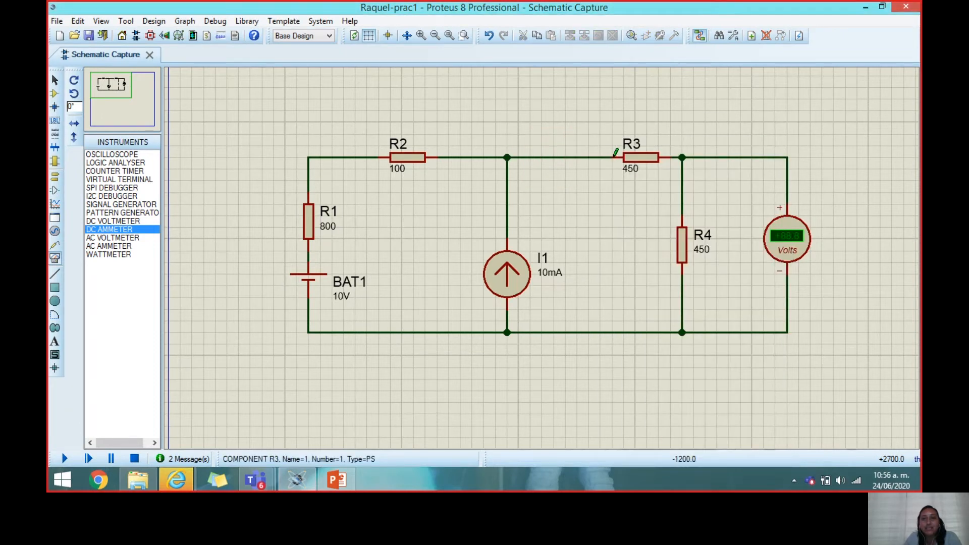
# - Block-copy the entire circuit, including the voltmeter, and place one copy directly below the original
pyautogui.scroll(-1, 559, 194)
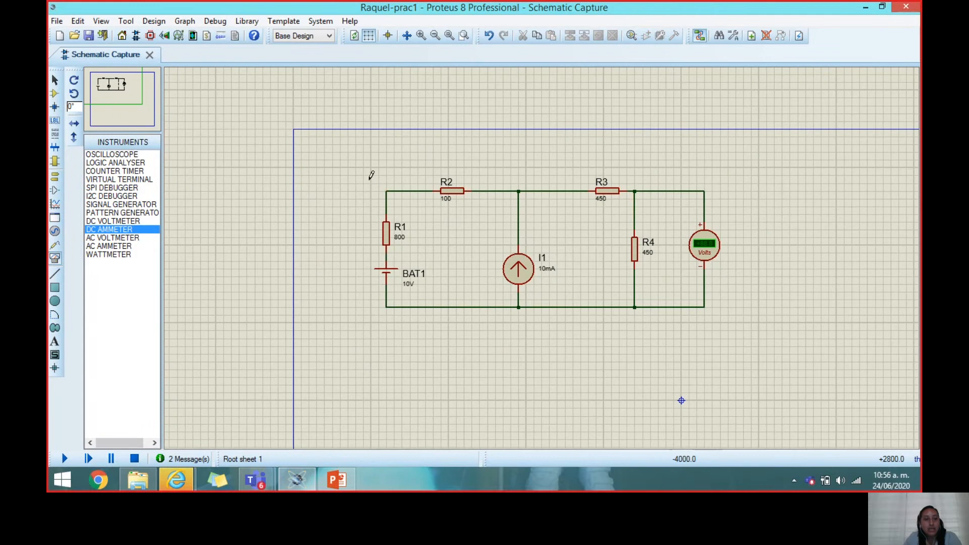
pyautogui.moveTo(348, 159); pyautogui.dragTo(743, 330)
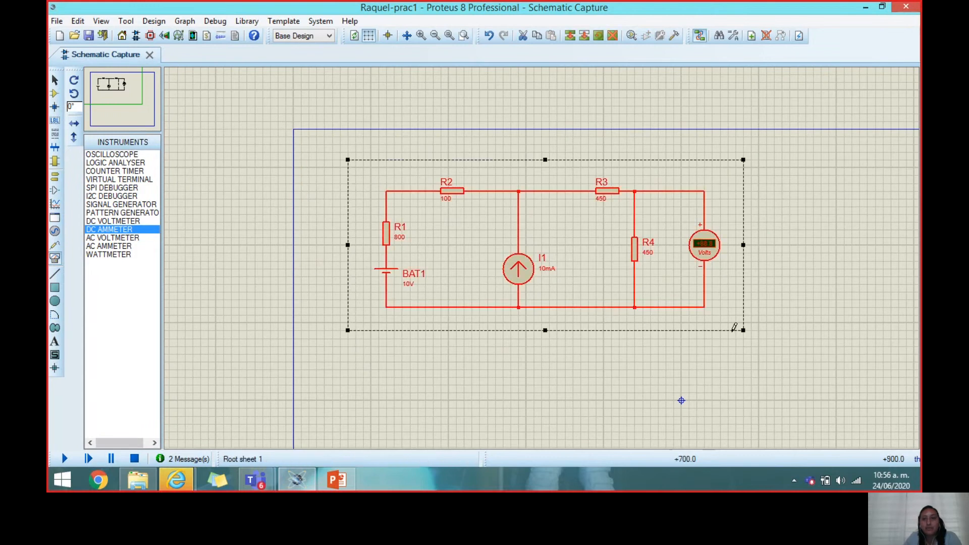
pyautogui.rightClick(686, 281)
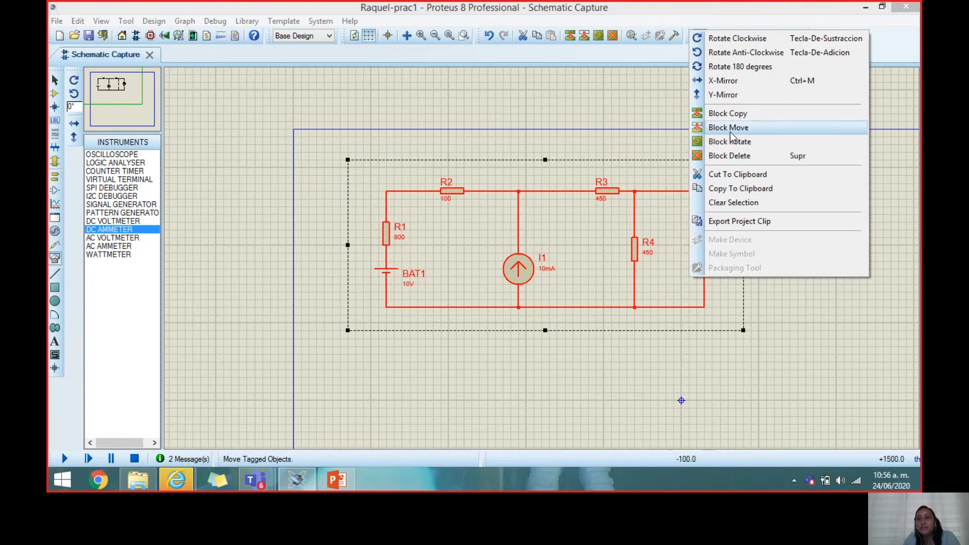
pyautogui.click(734, 116)
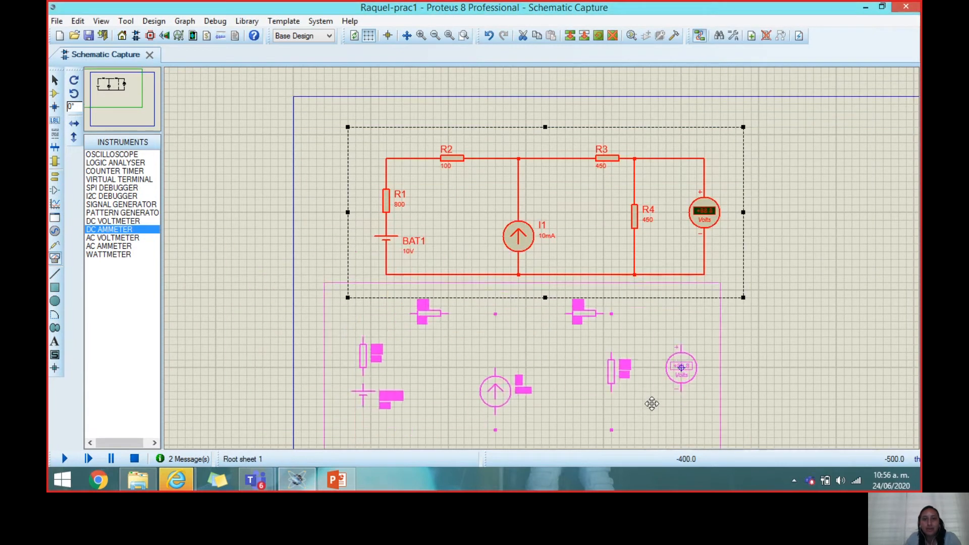
pyautogui.scroll(-1, 621, 360)
pyautogui.click(641, 399)
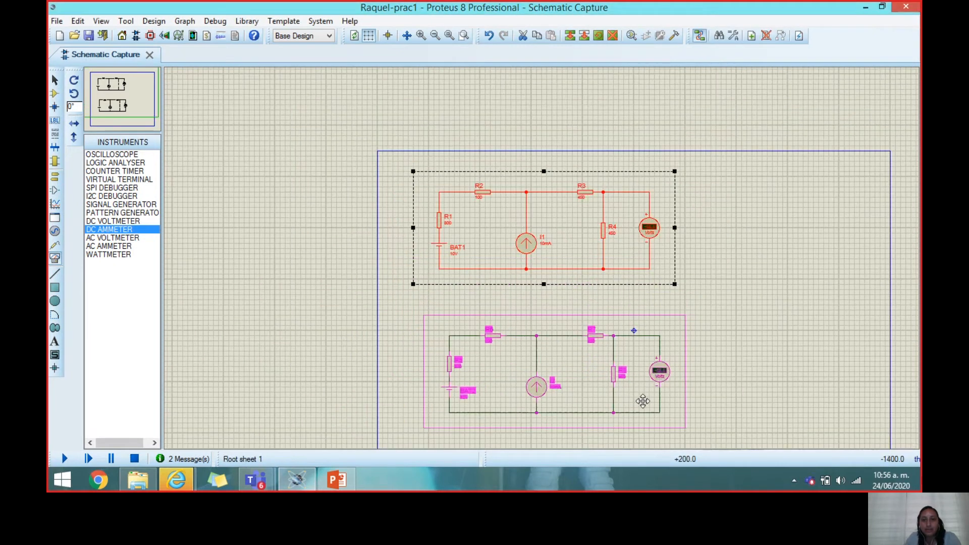
pyautogui.rightClick(645, 402)
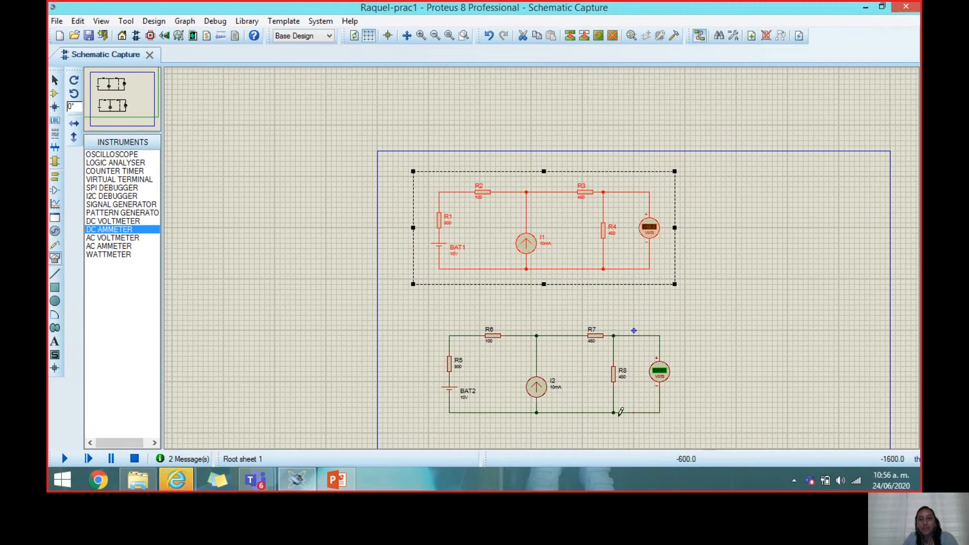
# - Delete the voltmeter connected across R8 in the lower copy of the circuit
pyautogui.moveTo(621, 411)
pyautogui.mouseDown()
pyautogui.moveTo(586, 331)
pyautogui.moveTo(645, 328)
pyautogui.mouseUp()
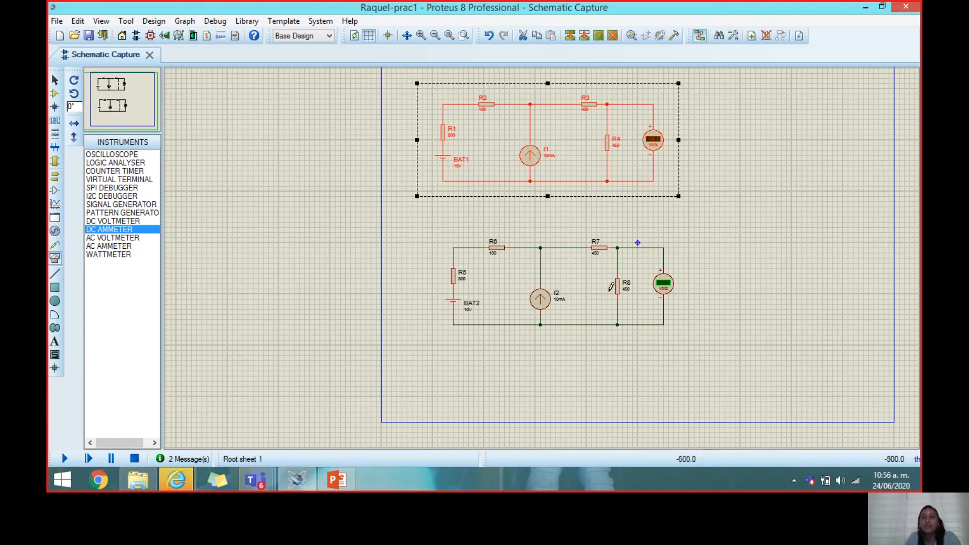
pyautogui.scroll(1, 611, 287)
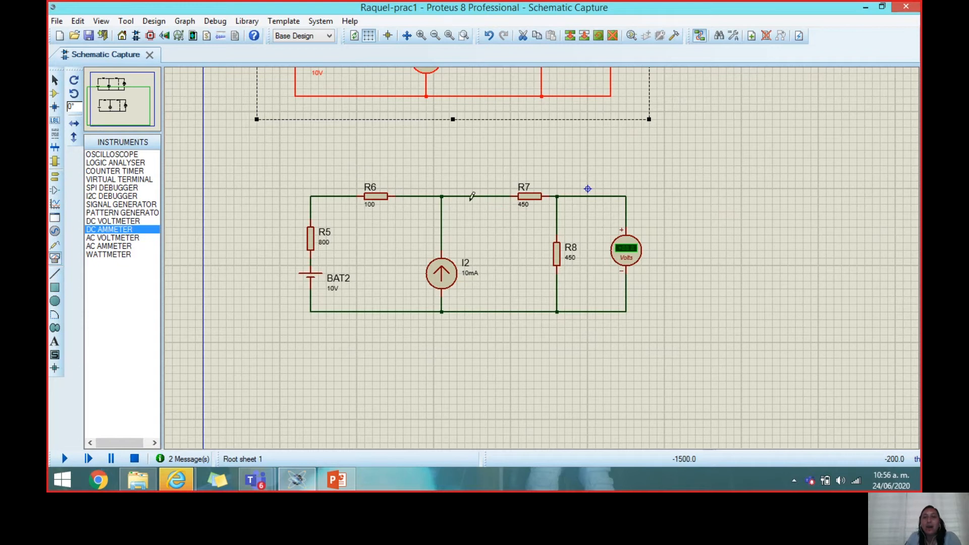
pyautogui.rightClick(633, 257)
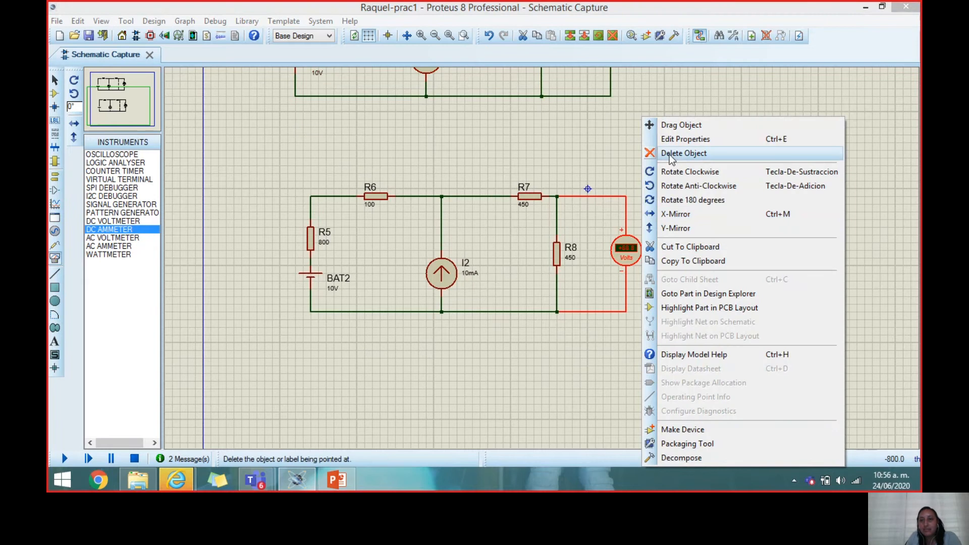
pyautogui.click(671, 153)
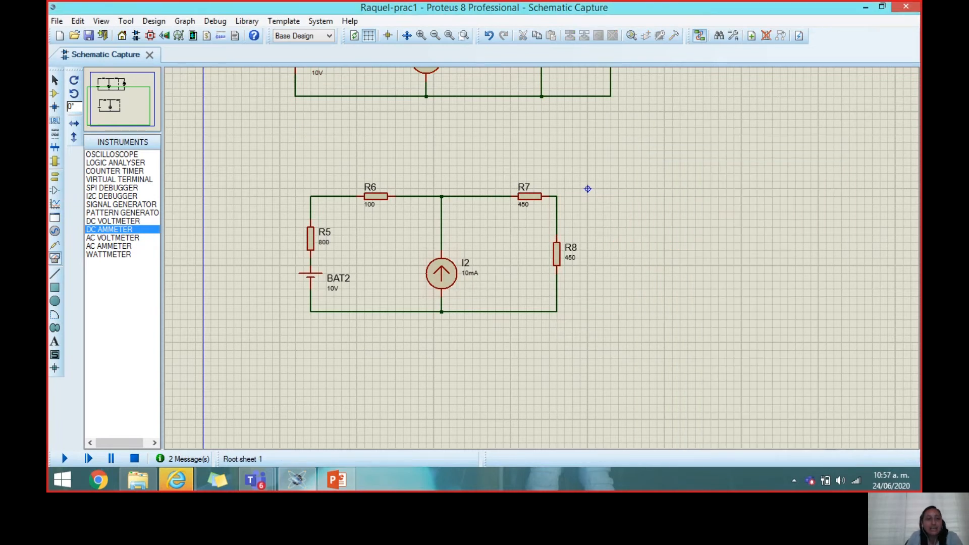
# - Following the circuit on PowerPoint slide 15, replace BAT2 in the lower circuit with a wire from R5 to the lower I2 node
pyautogui.click(335, 479)
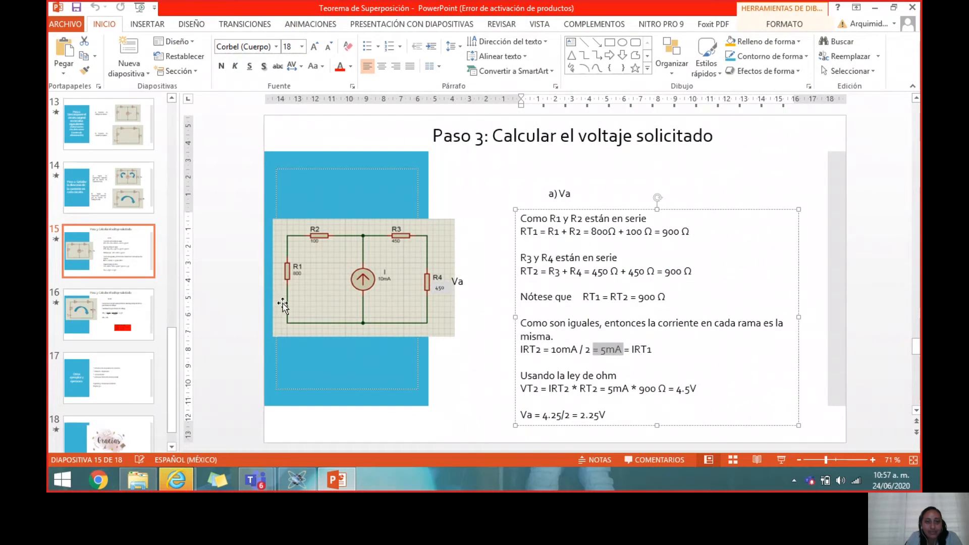
pyautogui.click(297, 479)
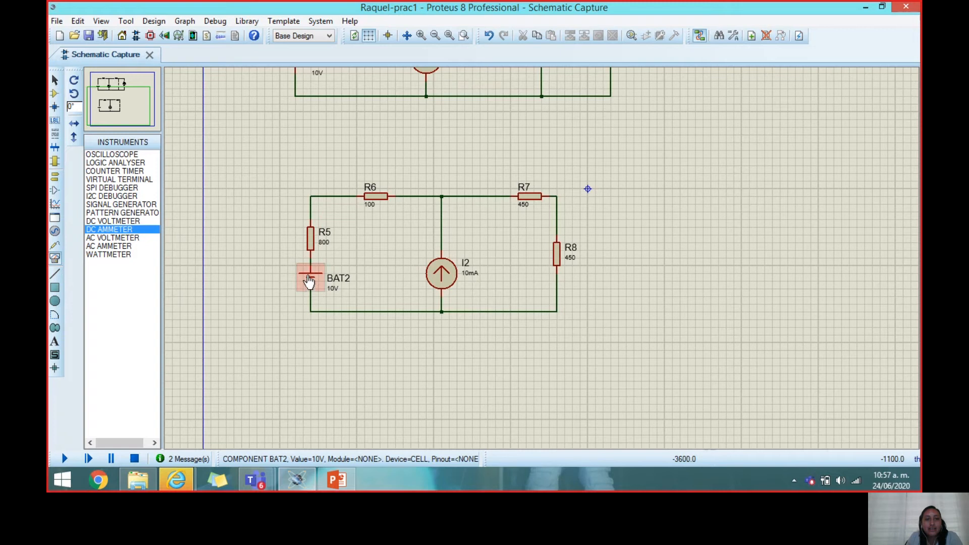
pyautogui.rightClick(308, 282)
pyautogui.click(348, 153)
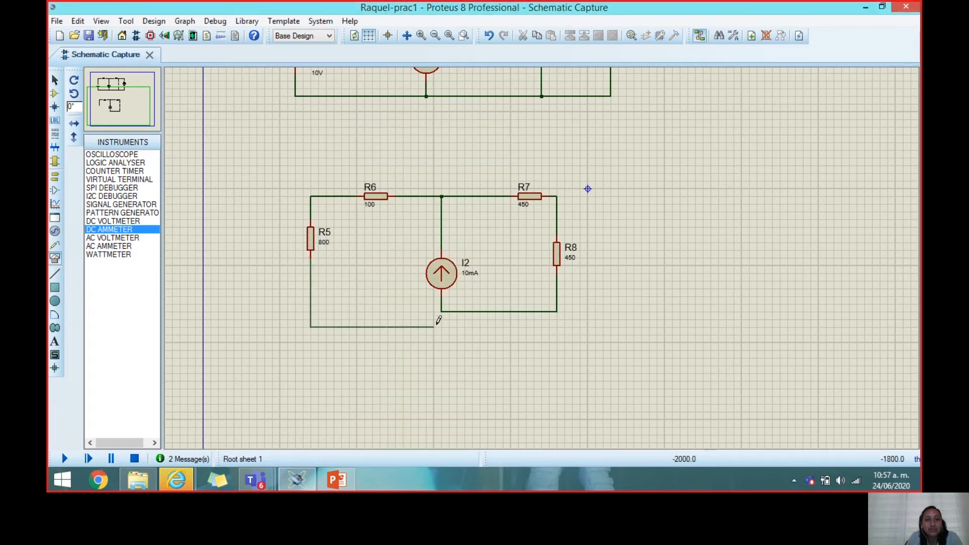
pyautogui.click(443, 310)
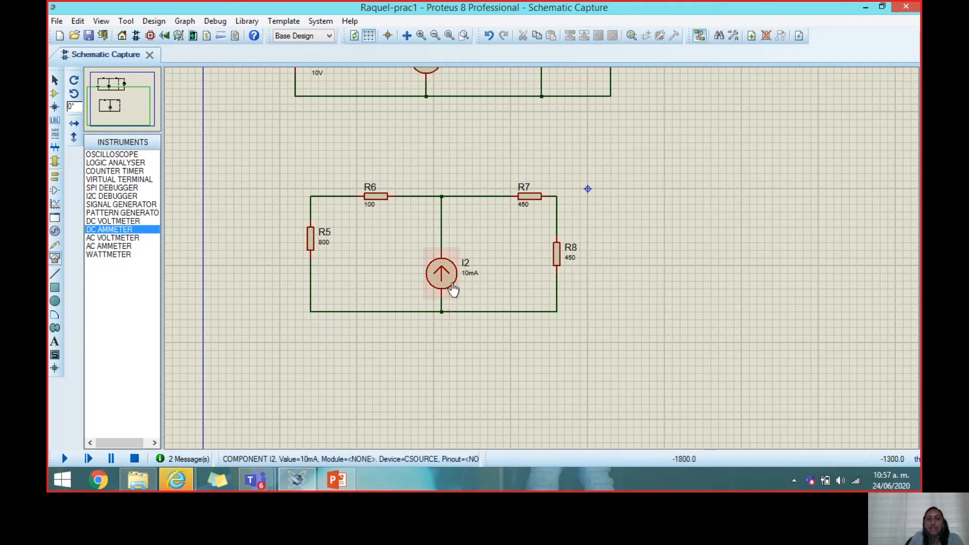
# - Delete the wire between the upper I2 node and R7, and insert a DC ammeter in series there
pyautogui.rightClick(481, 195)
pyautogui.click(527, 228)
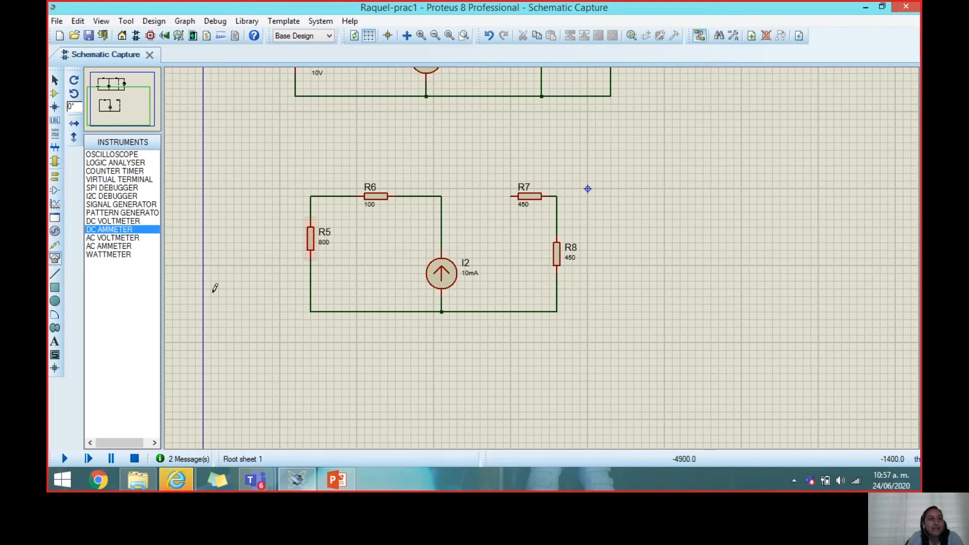
pyautogui.click(115, 233)
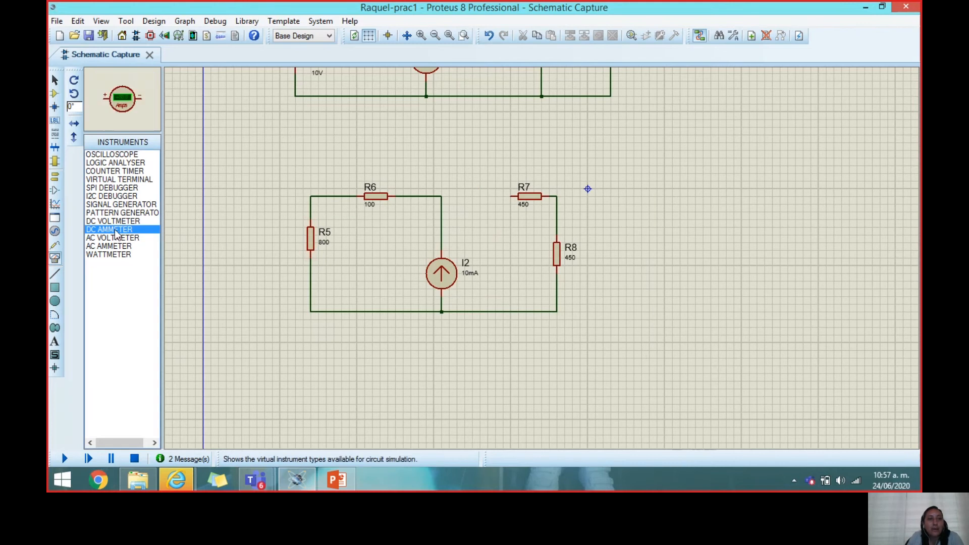
pyautogui.click(472, 196)
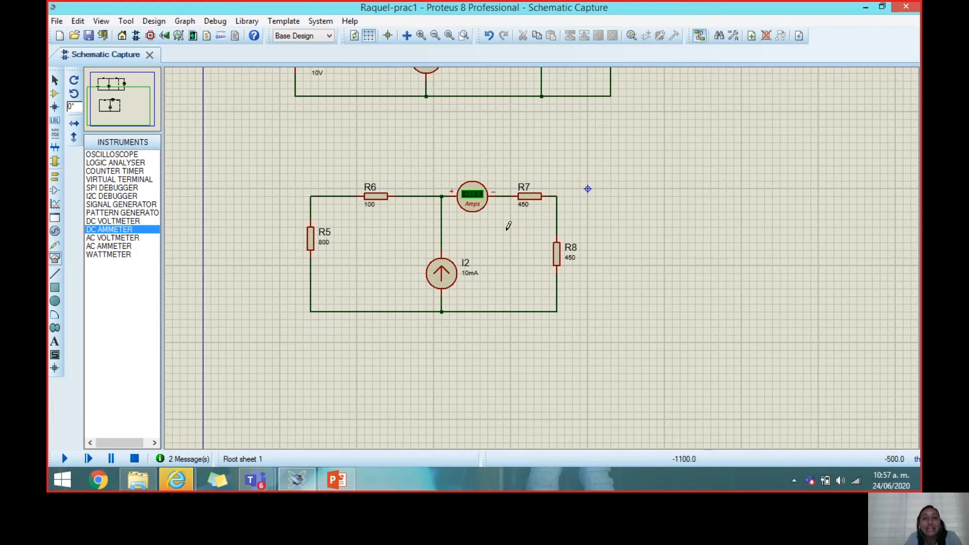
pyautogui.scroll(1, 504, 249)
pyautogui.scroll(-2, 543, 251)
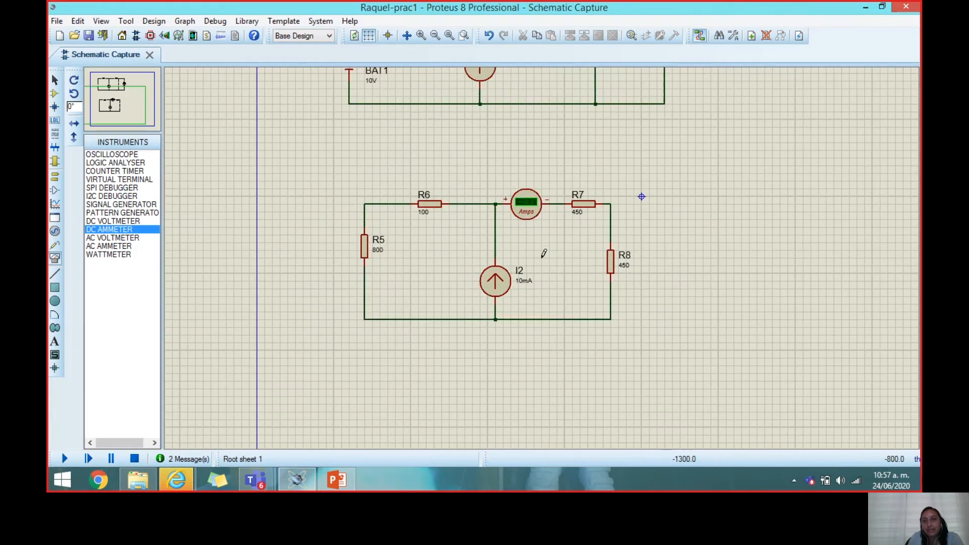
# - Compare the lower circuit with the decomposed circuits on PowerPoint slide 13, and review the branch-current calculation on slide 15 before returning to Proteus
pyautogui.click(328, 481)
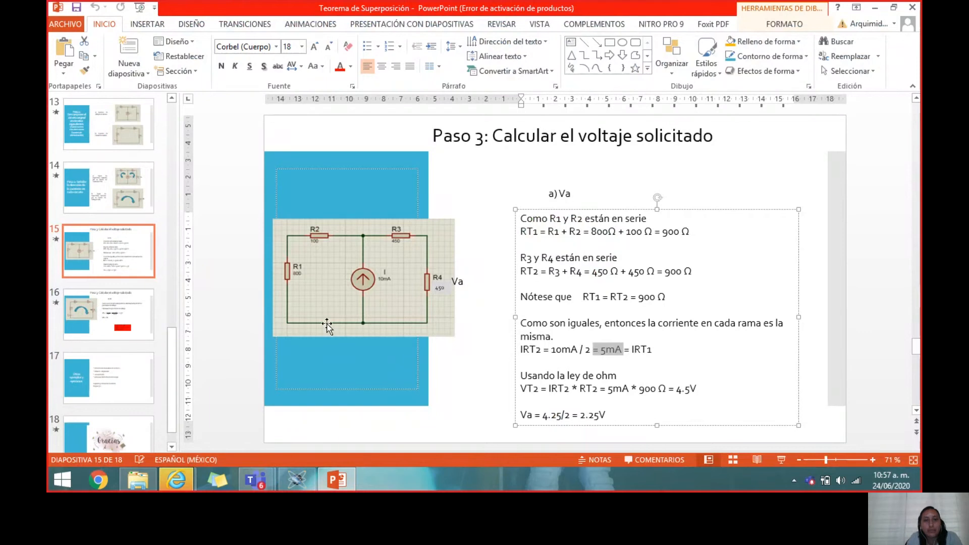
pyautogui.click(126, 138)
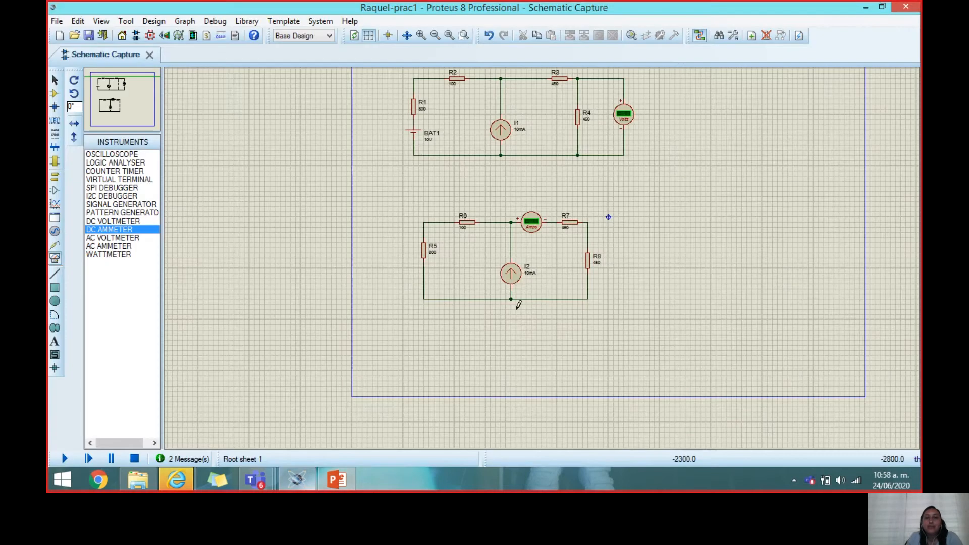
pyautogui.click(296, 480)
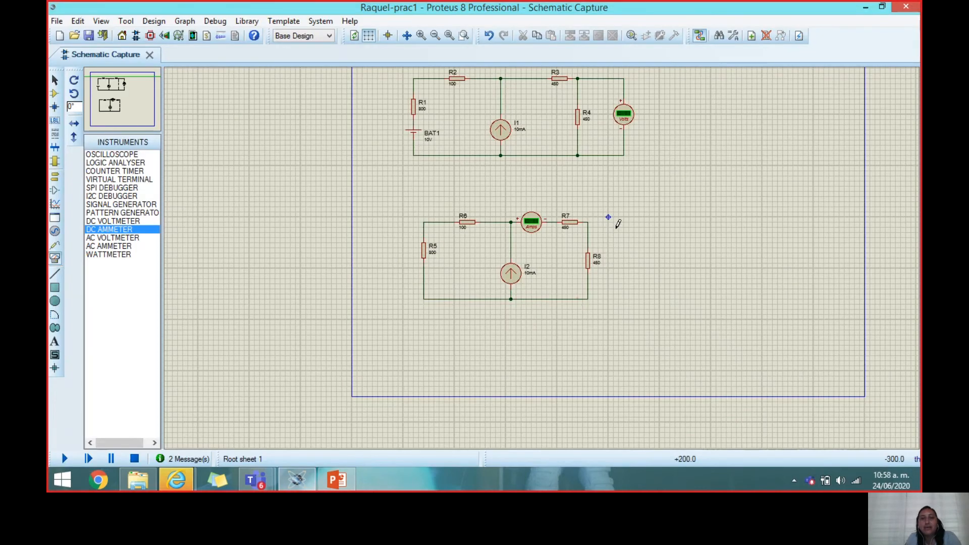
pyautogui.scroll(4, 544, 252)
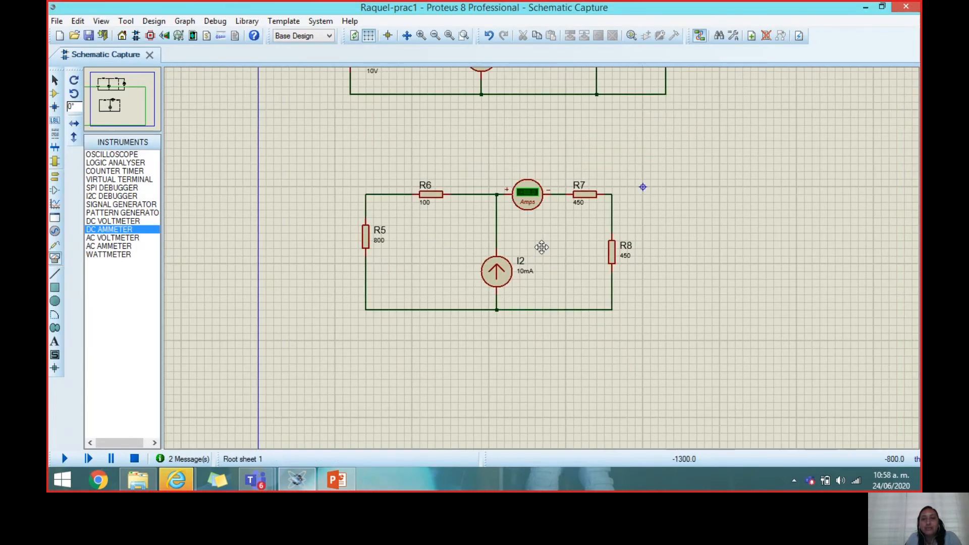
pyautogui.moveTo(541, 259); pyautogui.dragTo(567, 254)
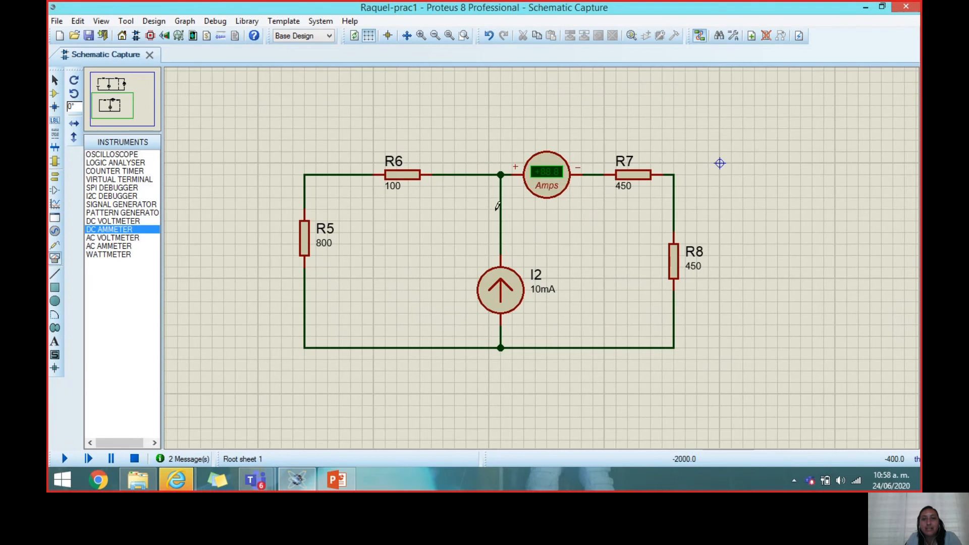
pyautogui.click(329, 481)
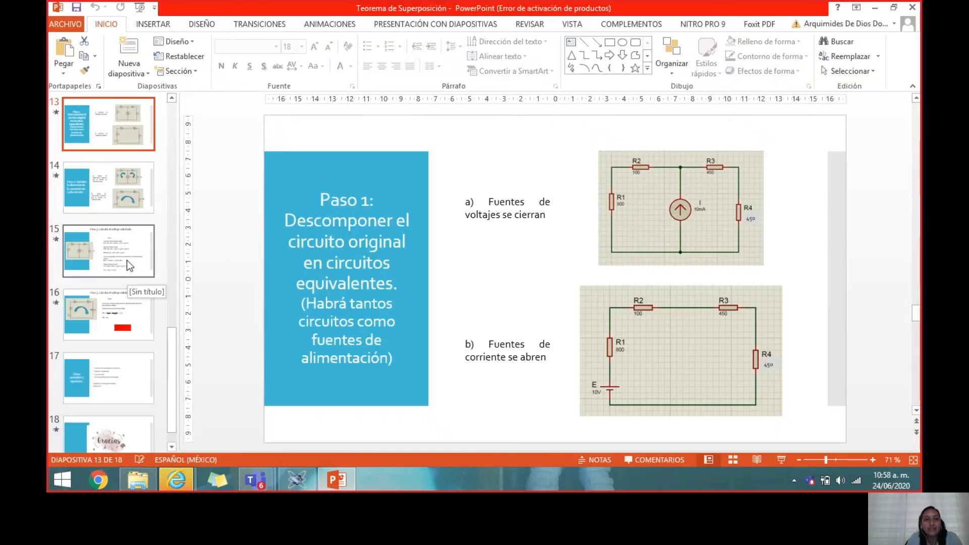
pyautogui.click(127, 243)
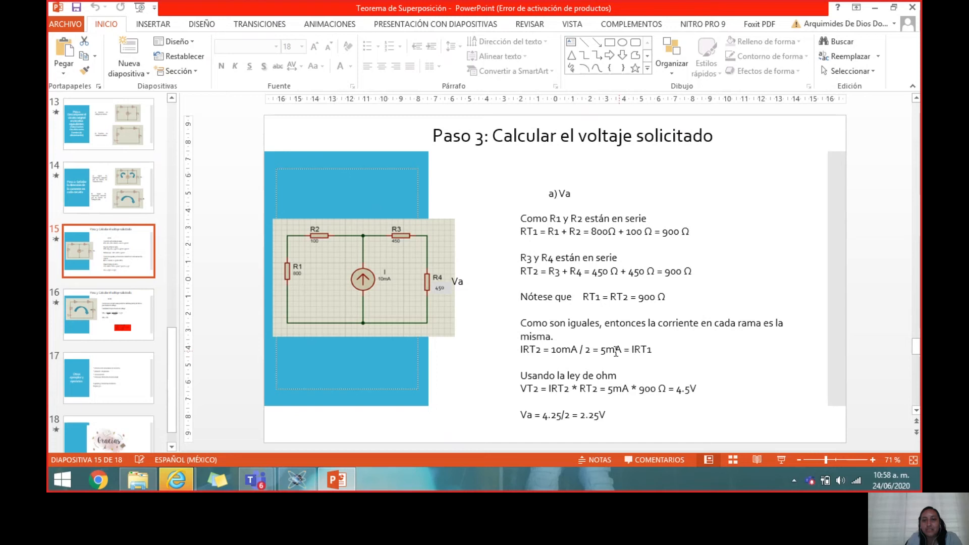
pyautogui.click(297, 480)
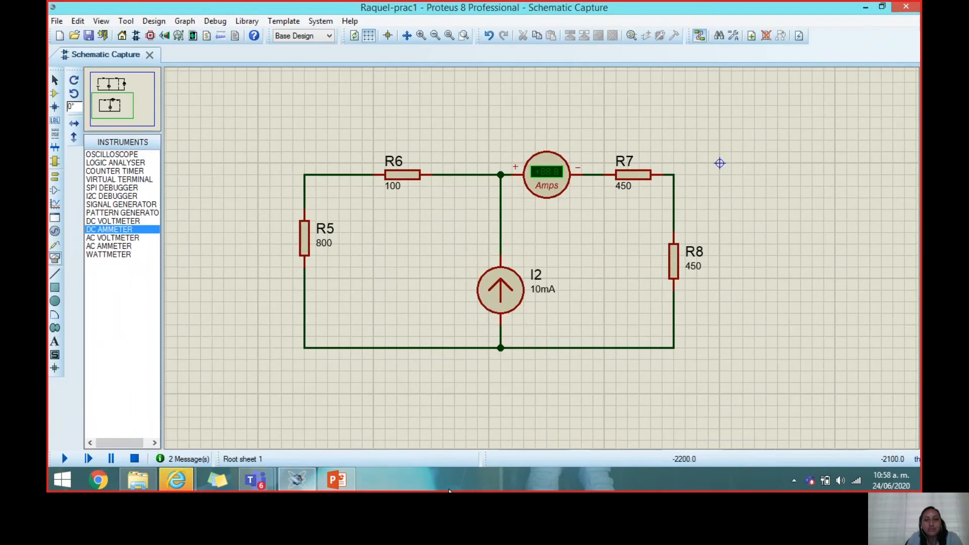
# - Set the display range of the DC ammeter beside R7 to Milliamps
pyautogui.click(551, 192)
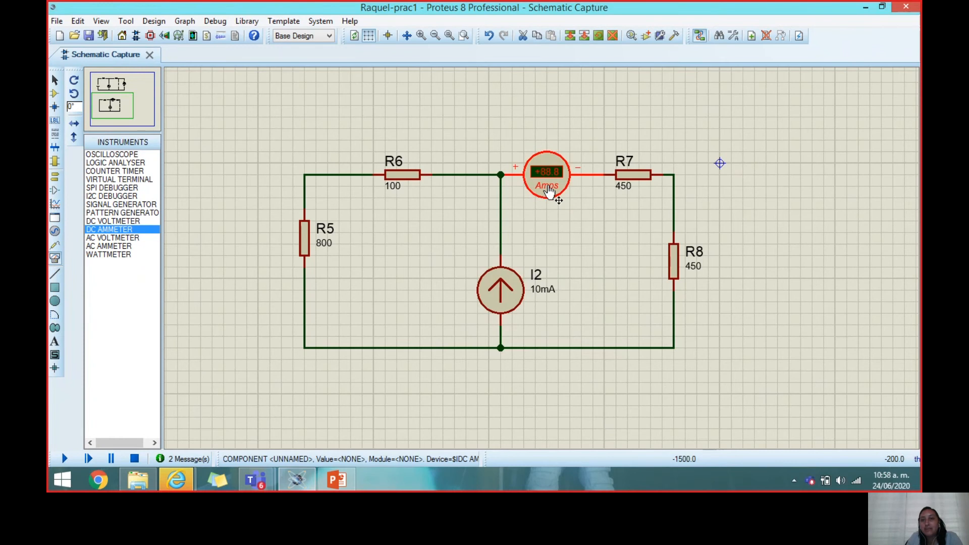
pyautogui.click(550, 186)
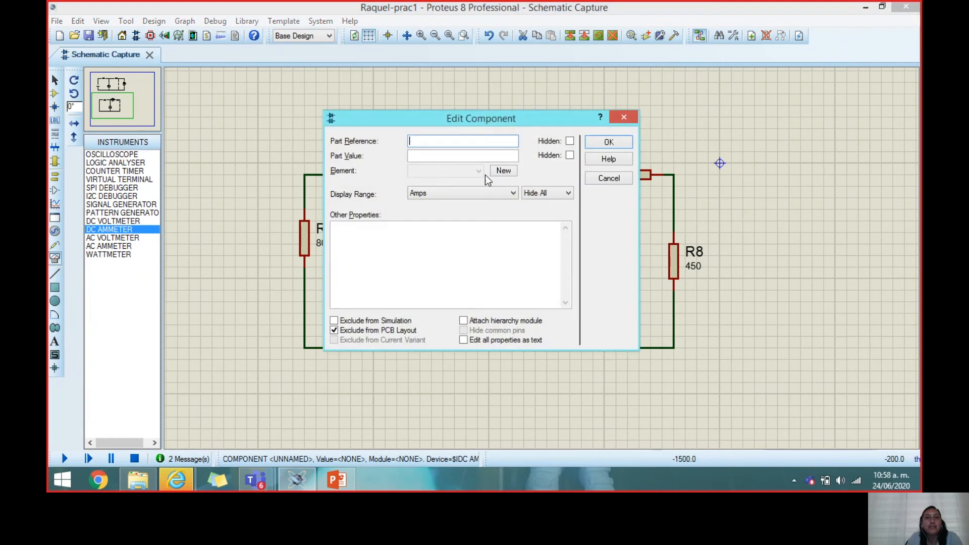
pyautogui.click(416, 193)
pyautogui.click(429, 225)
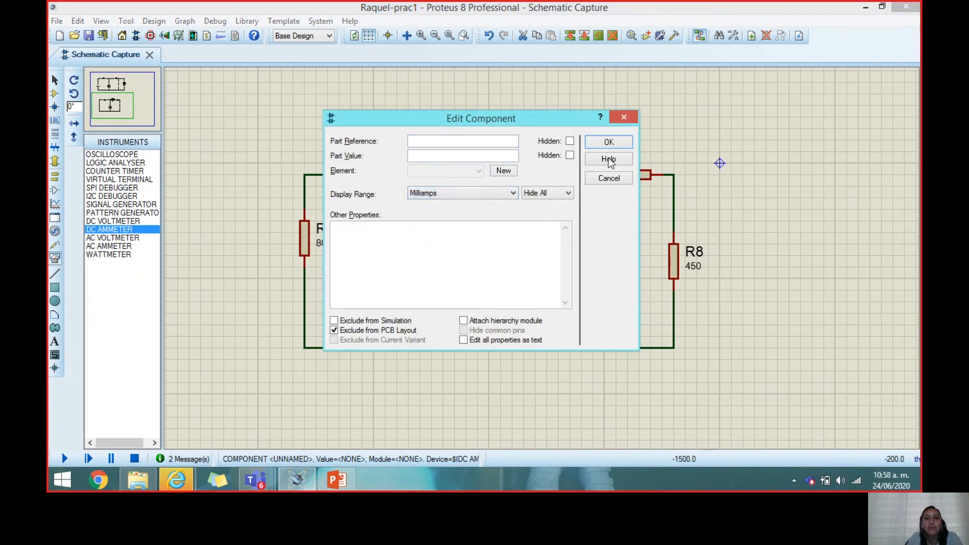
pyautogui.click(601, 145)
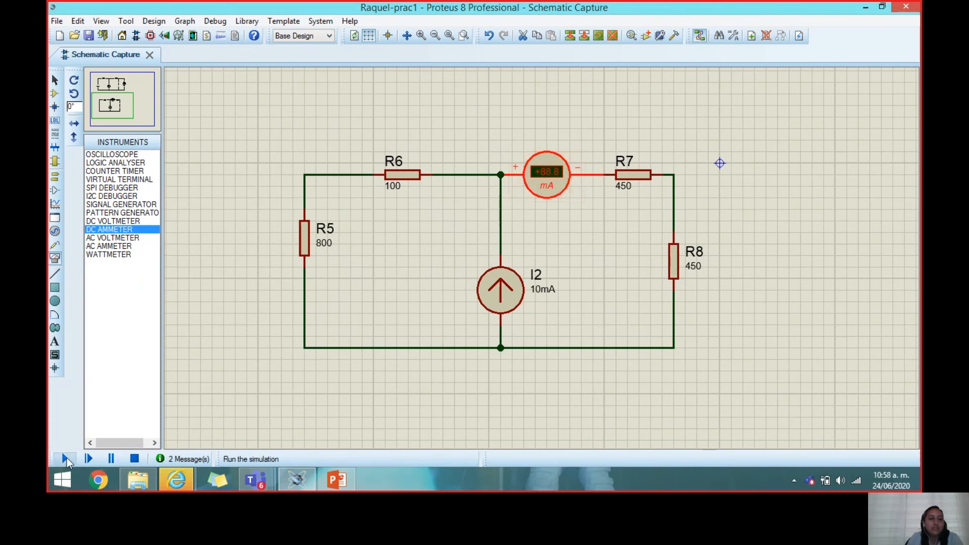
# - Run the simulation and compare the meter readings in both circuits with the current and Va calculations on PowerPoint slide 15
pyautogui.click(65, 458)
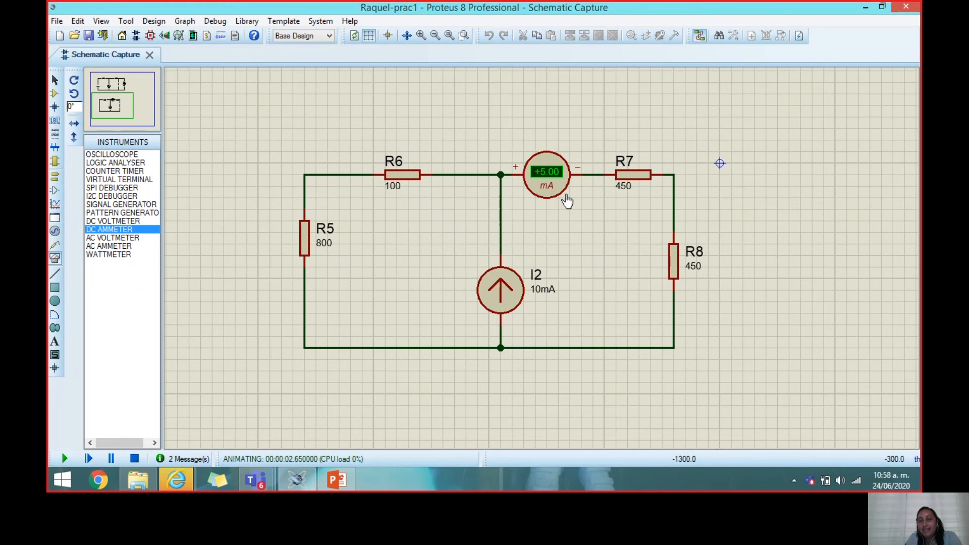
pyautogui.scroll(1, 567, 201)
pyautogui.scroll(-2, 543, 252)
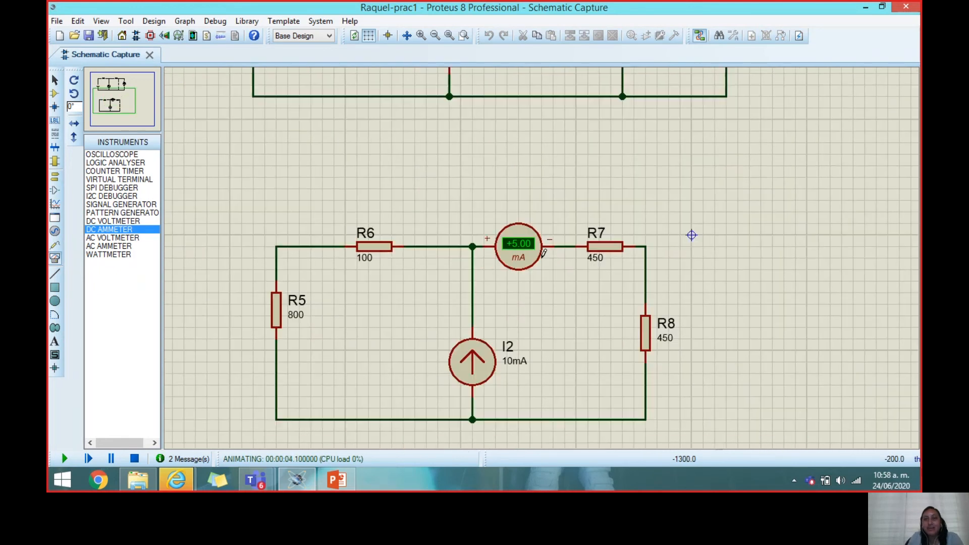
pyautogui.scroll(2, 543, 252)
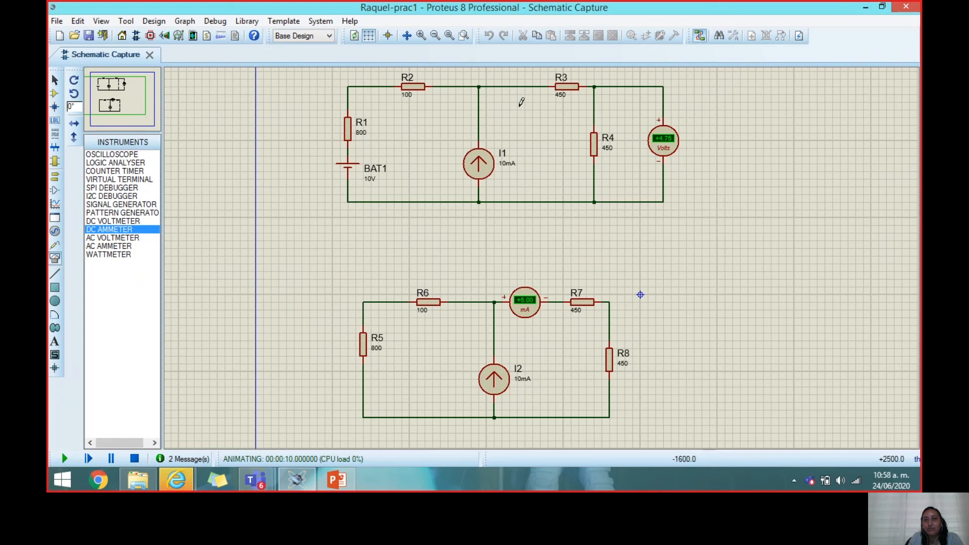
pyautogui.click(333, 479)
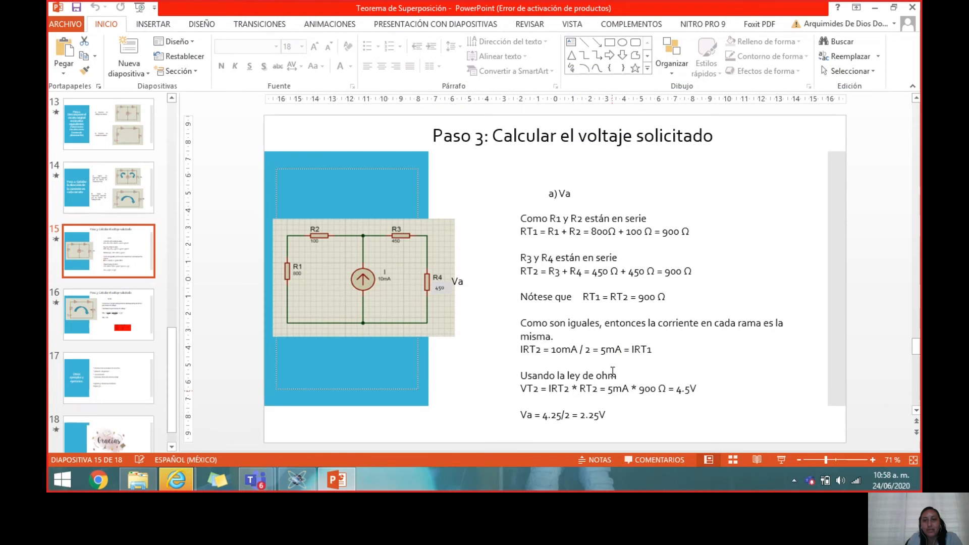
pyautogui.click(309, 486)
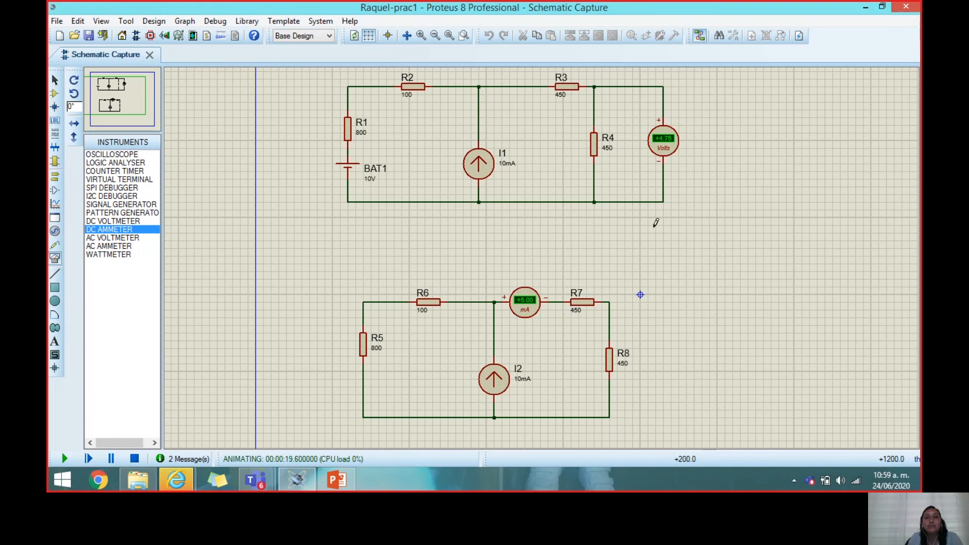
# - Compare the VTR4 total on PowerPoint slide 16 with the voltmeter across R4 in Proteus, and switch to the Microsoft Teams meeting
pyautogui.click(325, 480)
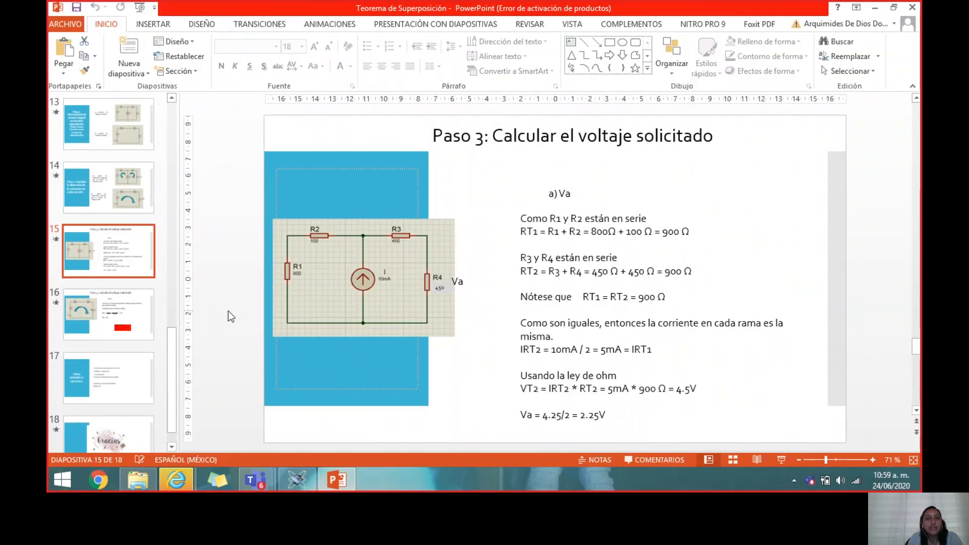
pyautogui.click(110, 319)
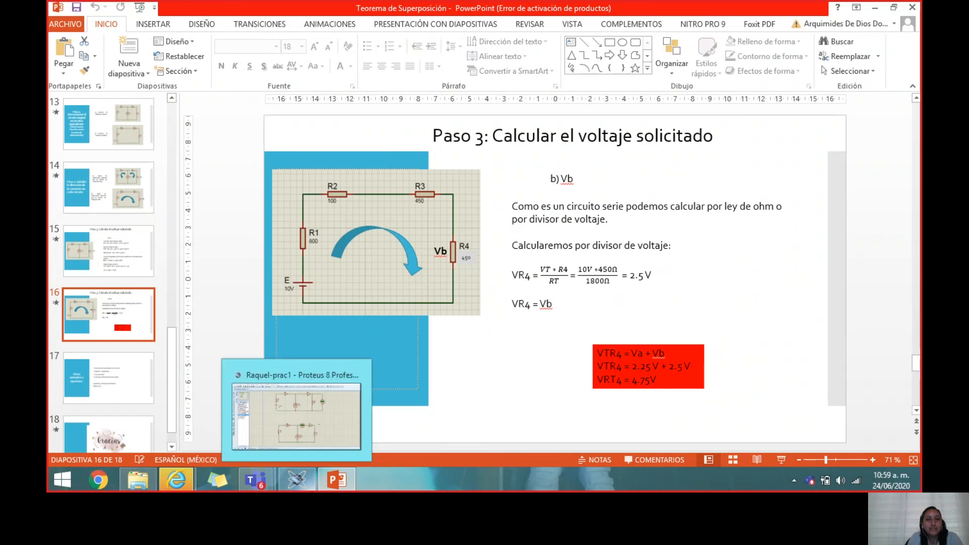
pyautogui.click(297, 483)
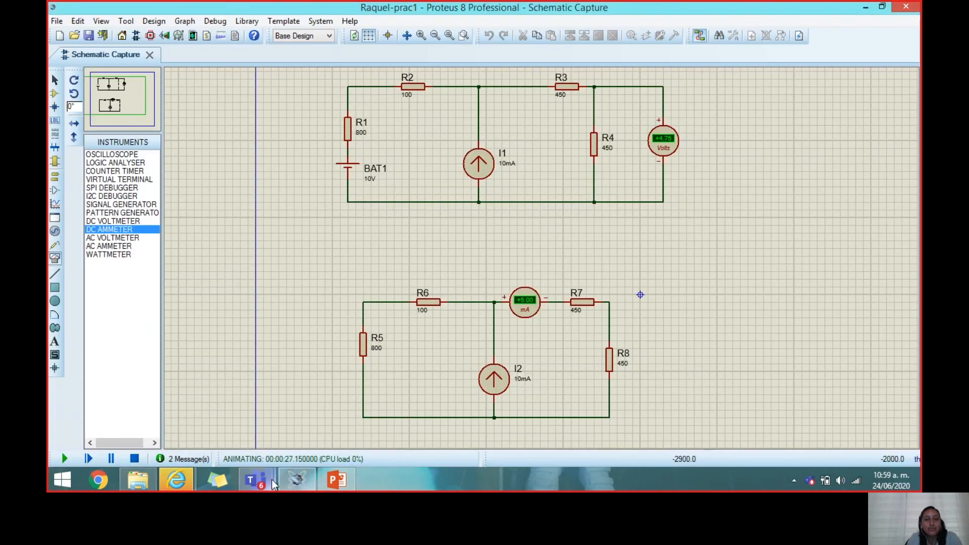
pyautogui.moveTo(262, 476)
pyautogui.click(207, 408)
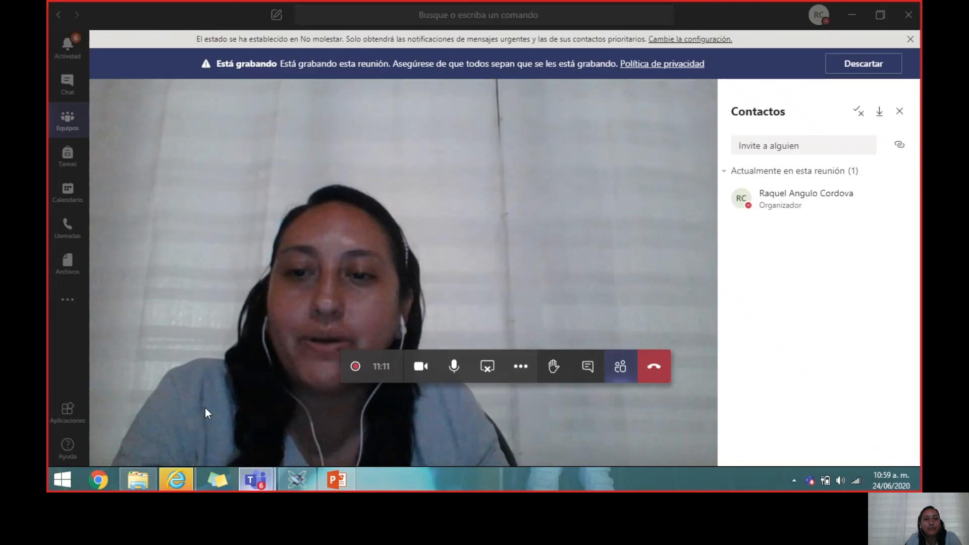